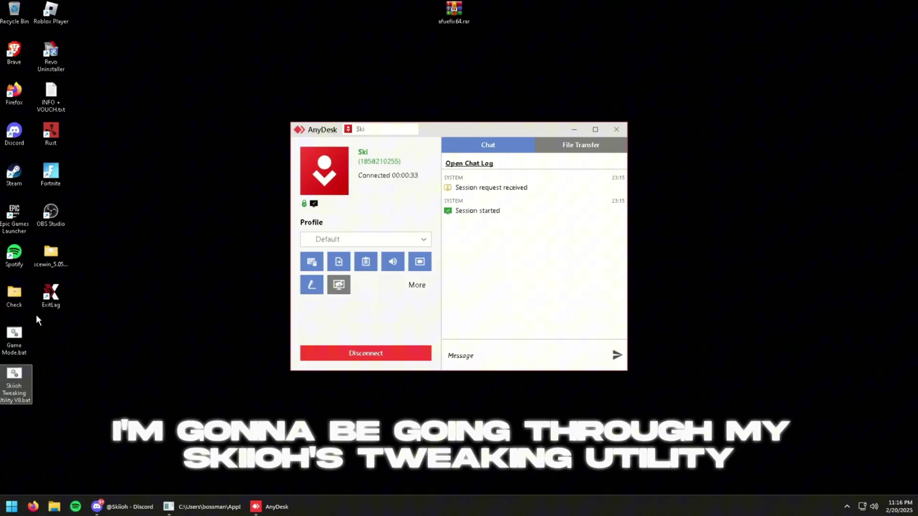
Step: Move Skiioh Tweaking Utility V8.bat to an open area of the desktop and open the account details in Windows Settings
left_click_drag(566, 202, 704, 133)
left_click_drag(616, 79, 837, 265)
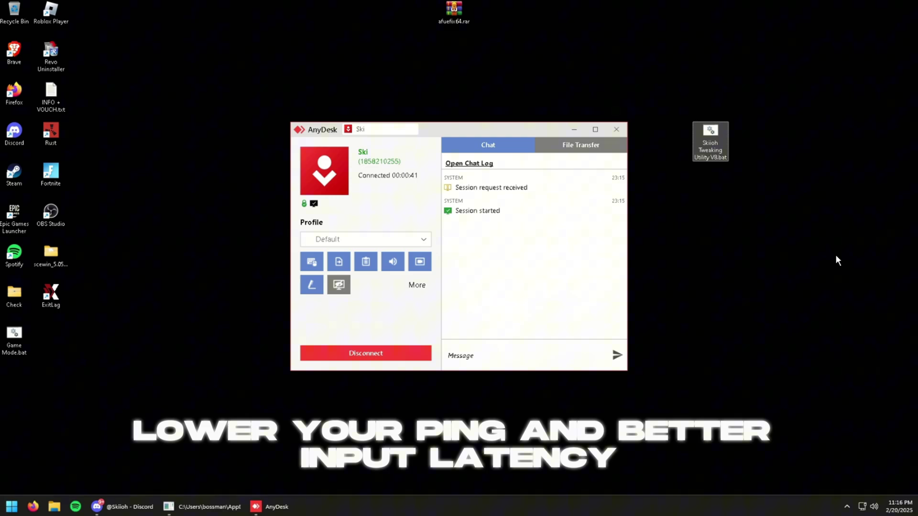
key("super+i")
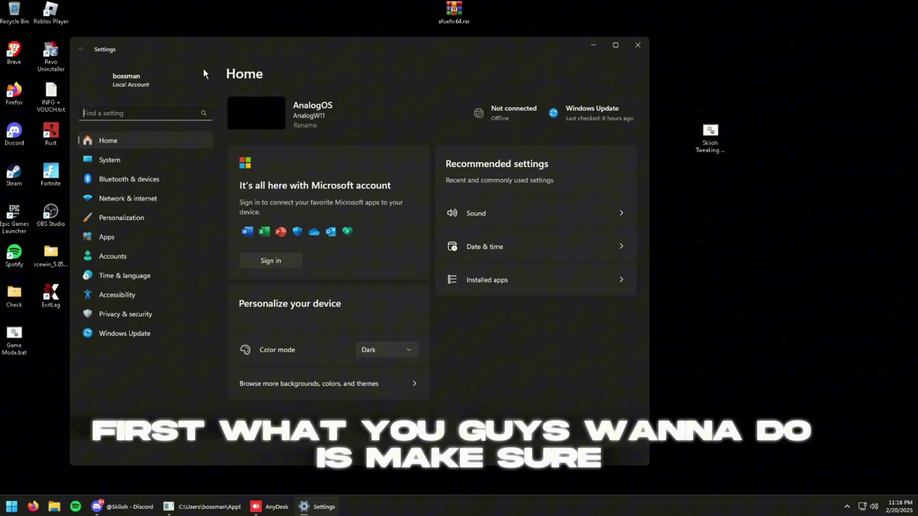
left_click(131, 80)
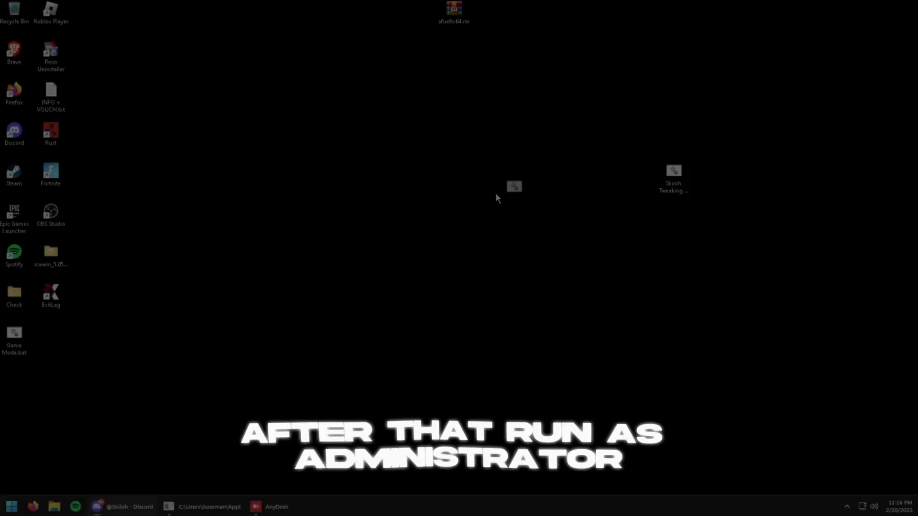
Step: Run Skiioh Tweaking Utility V8.bat as administrator and continue to its main menu
left_click_drag(419, 133, 560, 220)
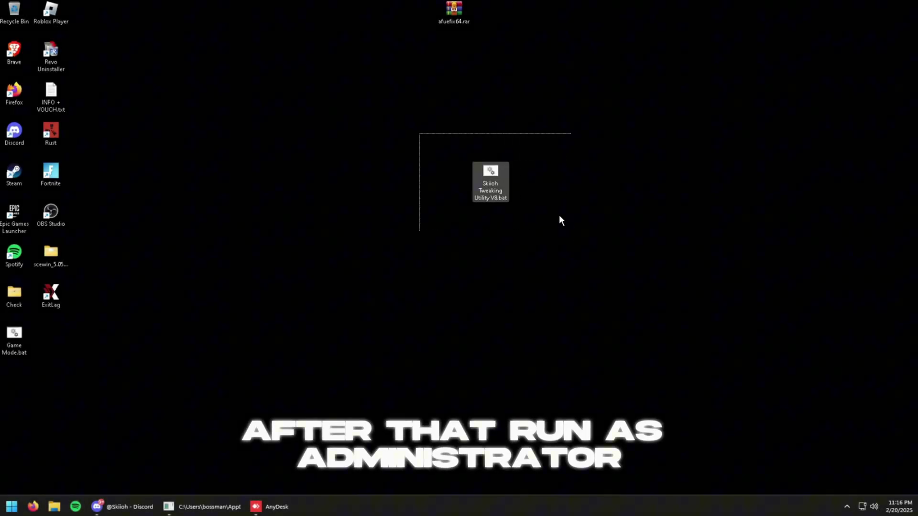
right_click(464, 177)
left_click(483, 173)
right_click(487, 179)
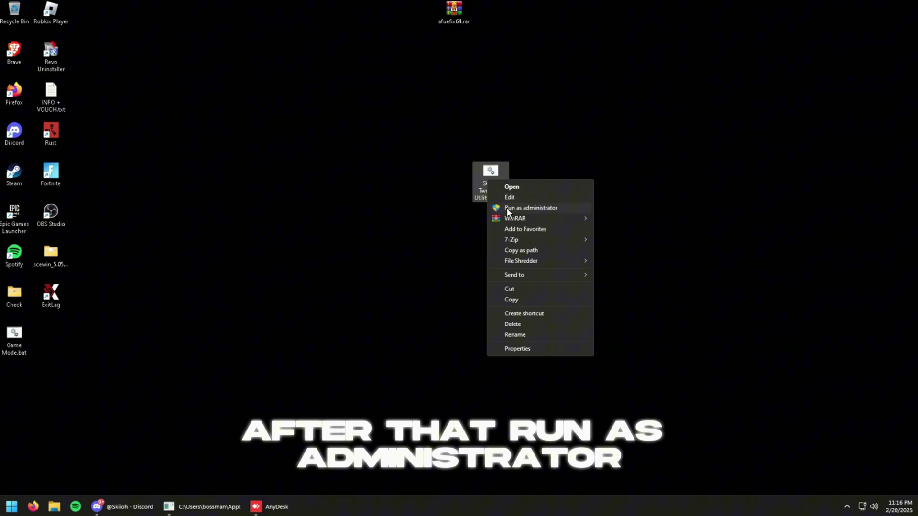
left_click(507, 209)
key("Return")
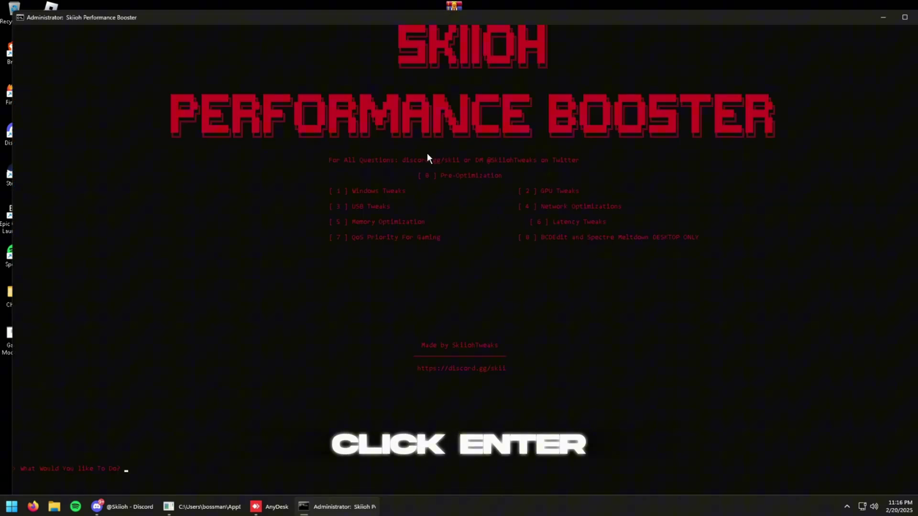
Step: Run Pre-Optimization with option 0, accepting the System Properties dialog and closing the browser window it opens
type("0")
key("Return")
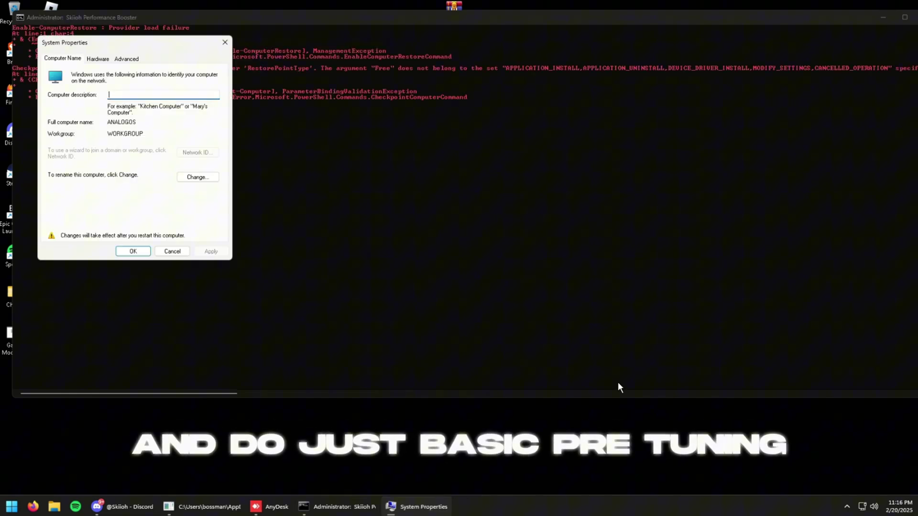
left_click(136, 254)
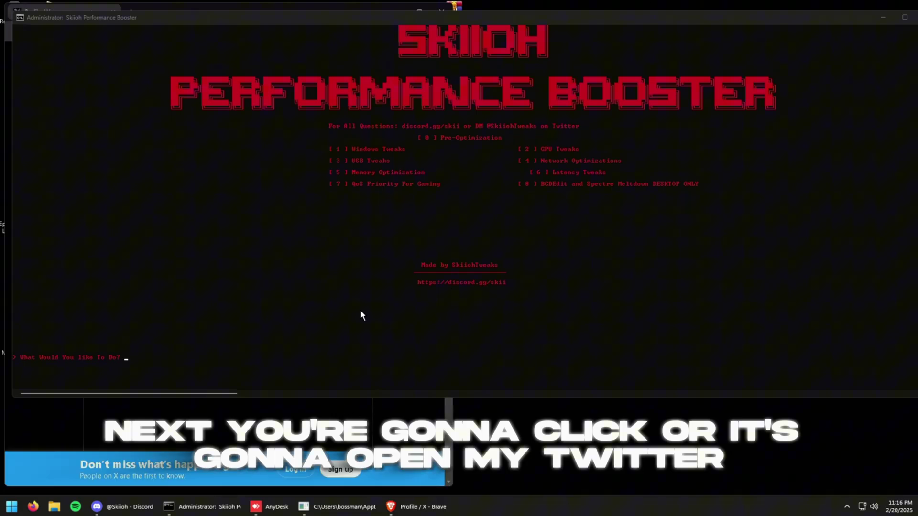
left_click(363, 424)
left_click(442, 10)
Step: Run Windows Tweaks with option 1 and reposition the utility window so its whole menu is in view
type("1")
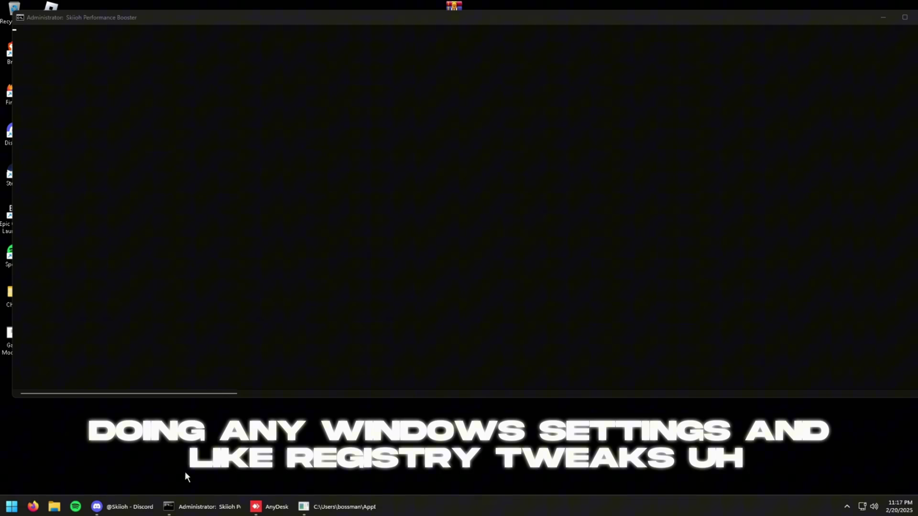
mouse_move(191, 507)
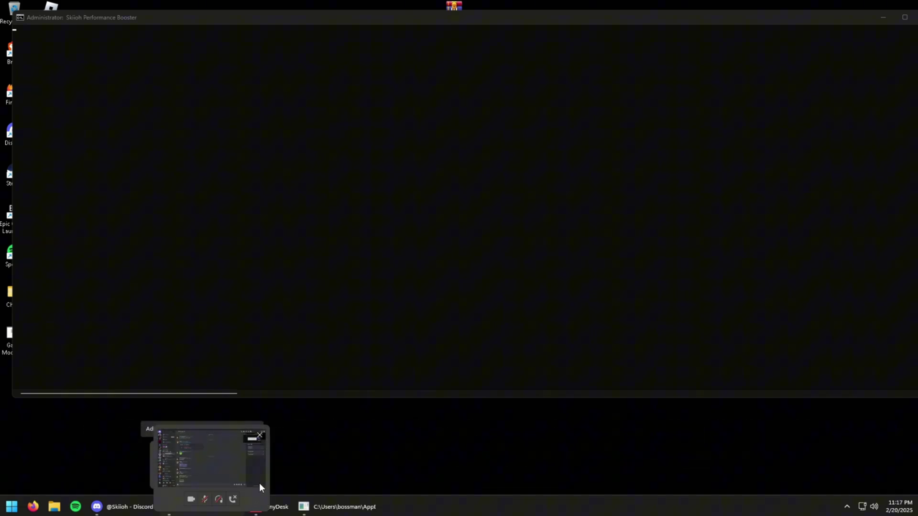
left_click_drag(149, 22, 365, 144)
left_click_drag(84, 374, 203, 103)
left_click_drag(228, 58, 472, 147)
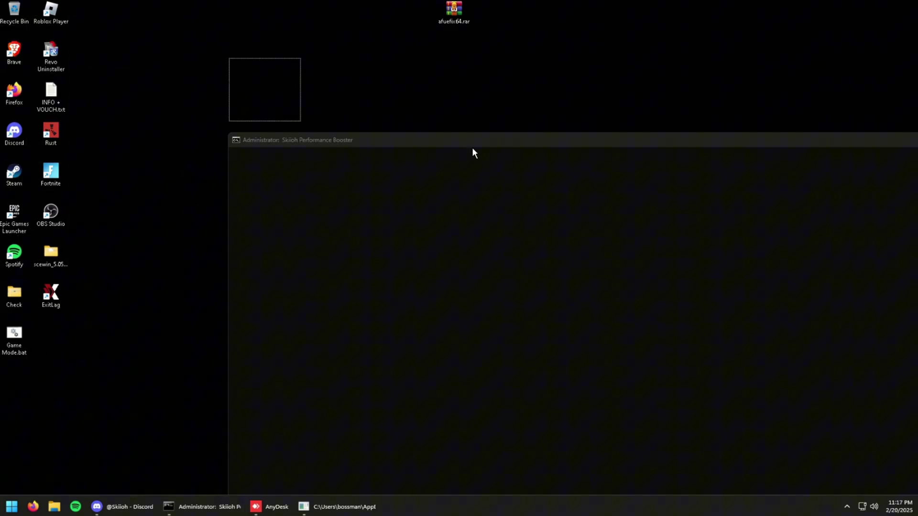
left_click_drag(581, 37, 376, 115)
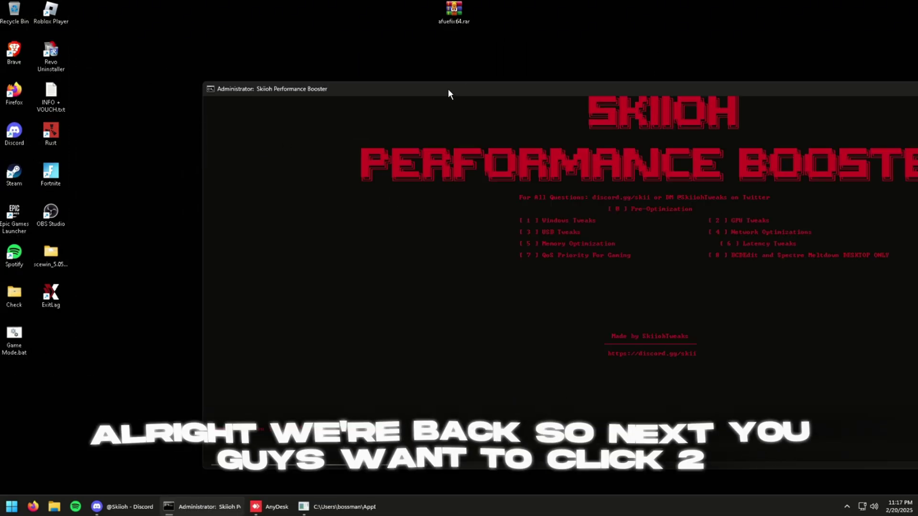
left_click_drag(448, 89, 312, 51)
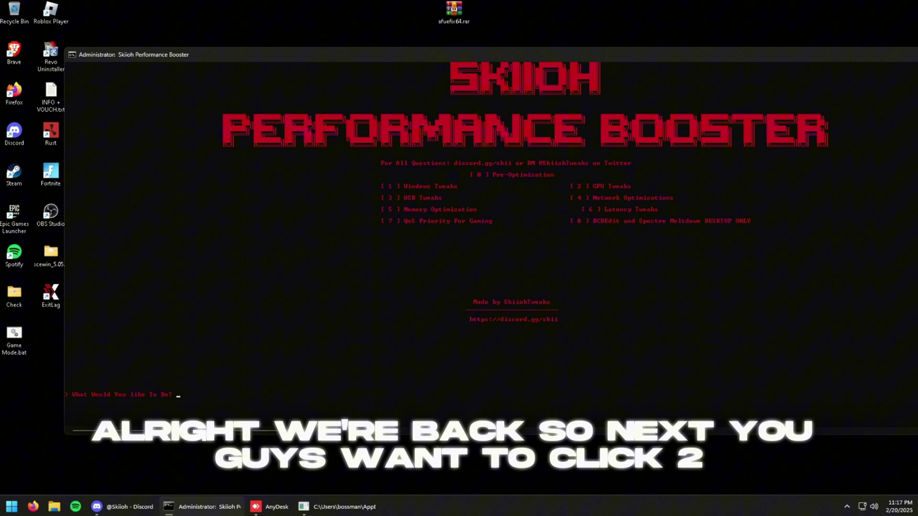
Step: Start GPU Tweaks with option 2, check the graphics card model in Task Manager and apply the Nvidia variant
key("Return")
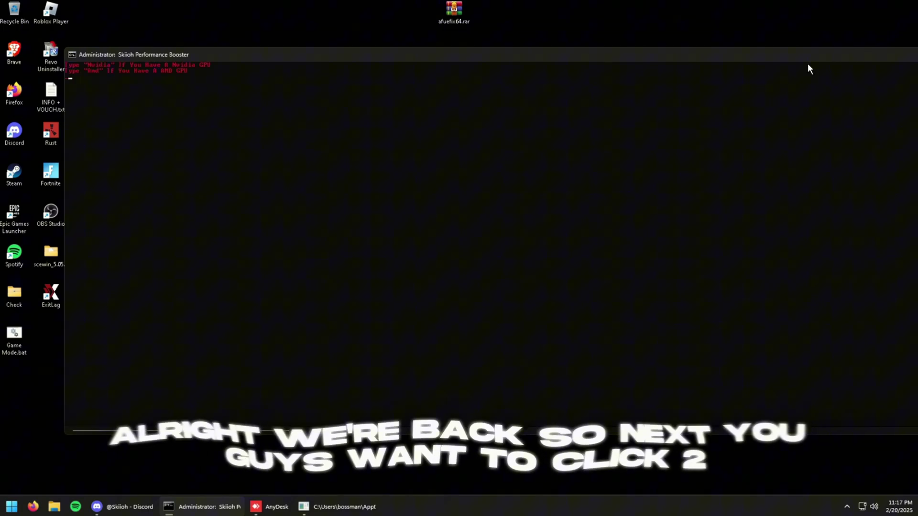
key("ctrl+shift+Escape")
left_click(96, 173)
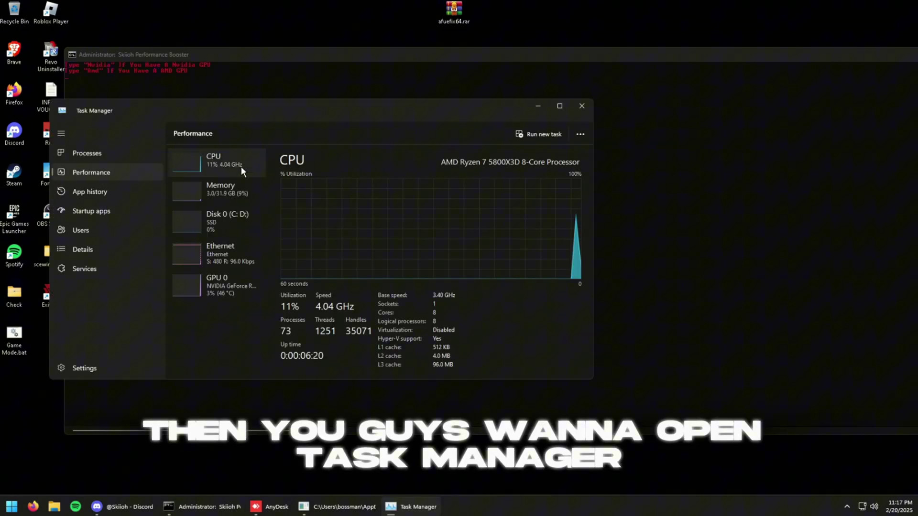
left_click(243, 287)
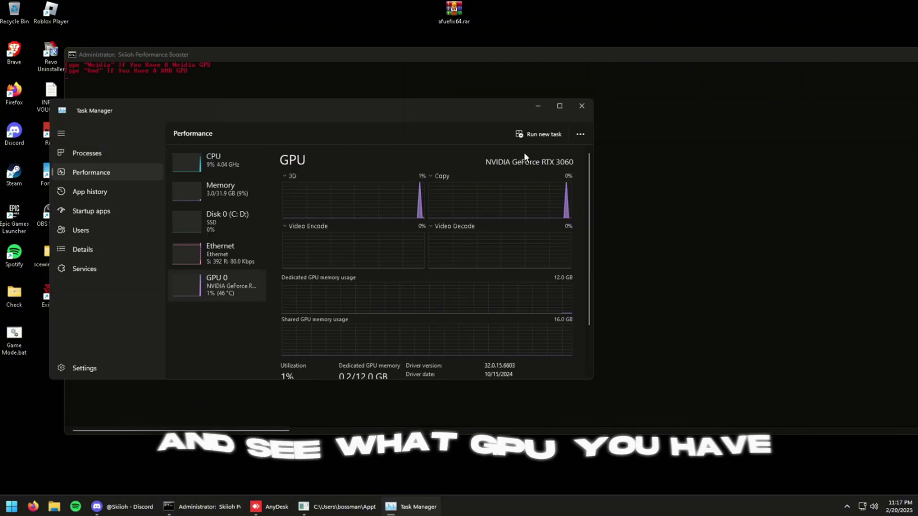
left_click(582, 106)
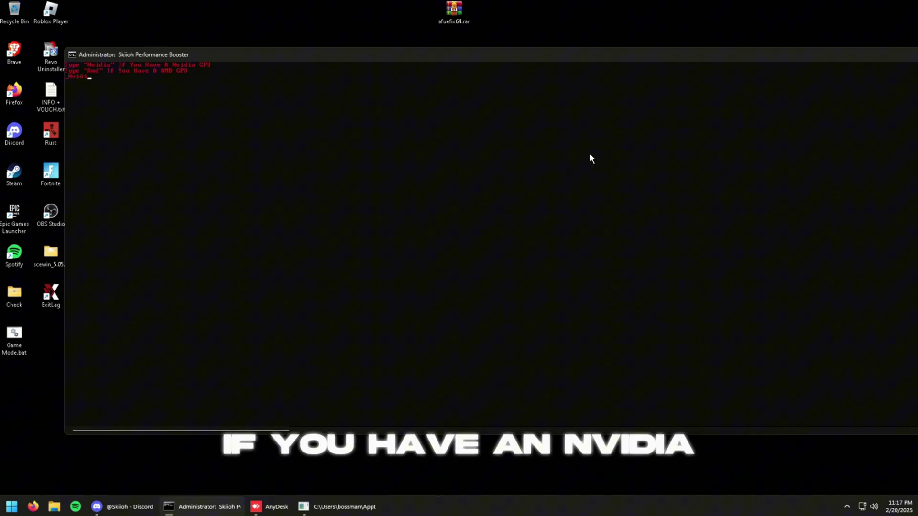
key("Return")
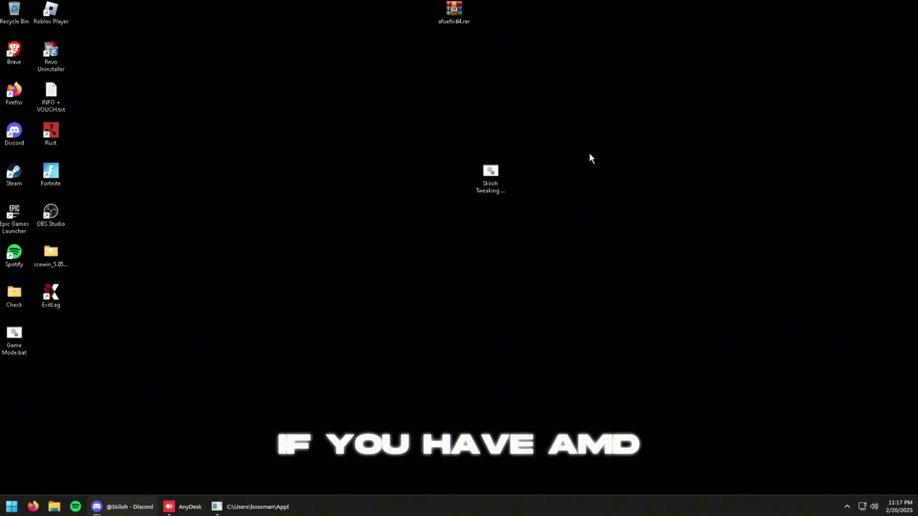
Step: Reopen the tweaking utility as administrator and choose USB Tweaks with option 3
right_click(490, 173)
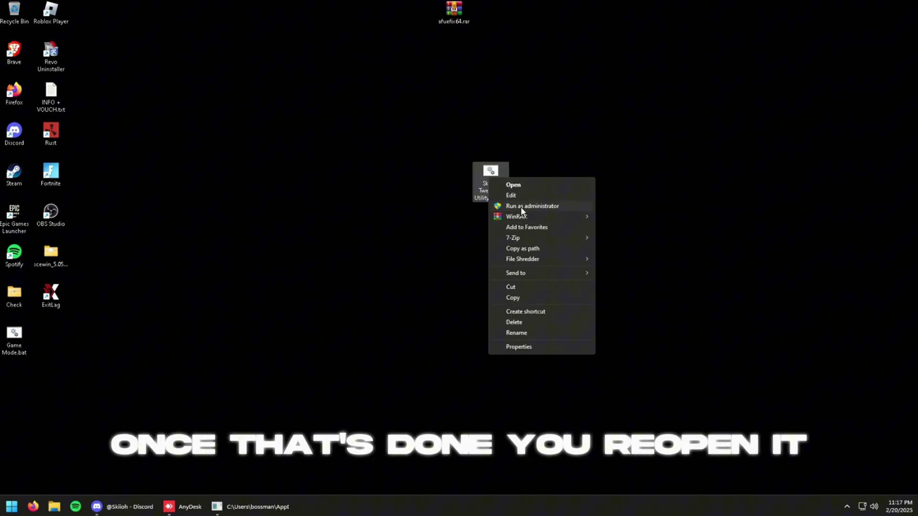
left_click(521, 206)
key("Return")
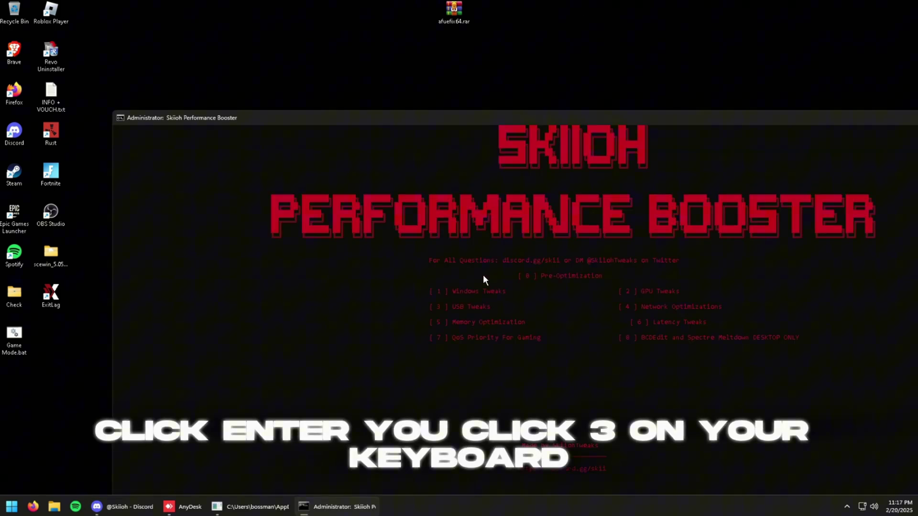
key("3")
Step: Maximize the utility window and run Network Optimizations with option 4
left_click_drag(281, 123, 159, 27)
left_click(879, 22)
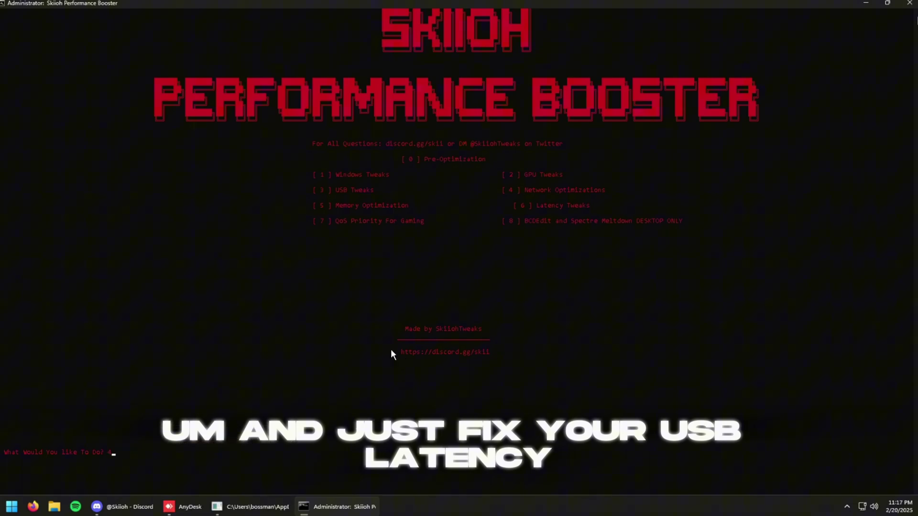
key("Return")
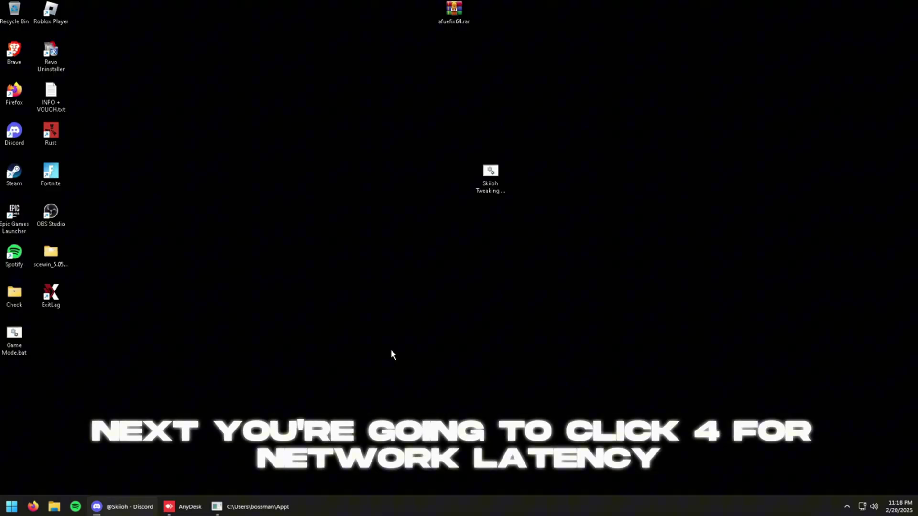
Step: Run the tweaking utility as administrator again and start Memory Optimization with option 5
right_click(493, 177)
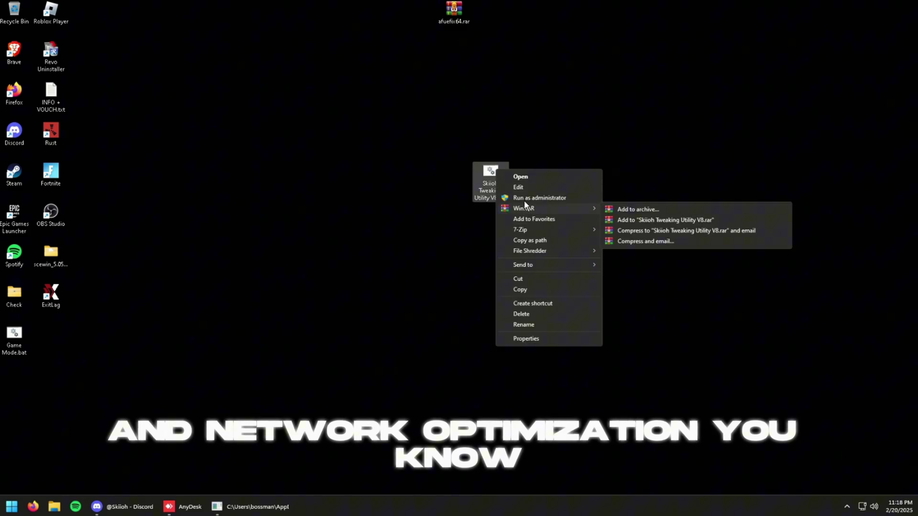
left_click(525, 198)
key("Return")
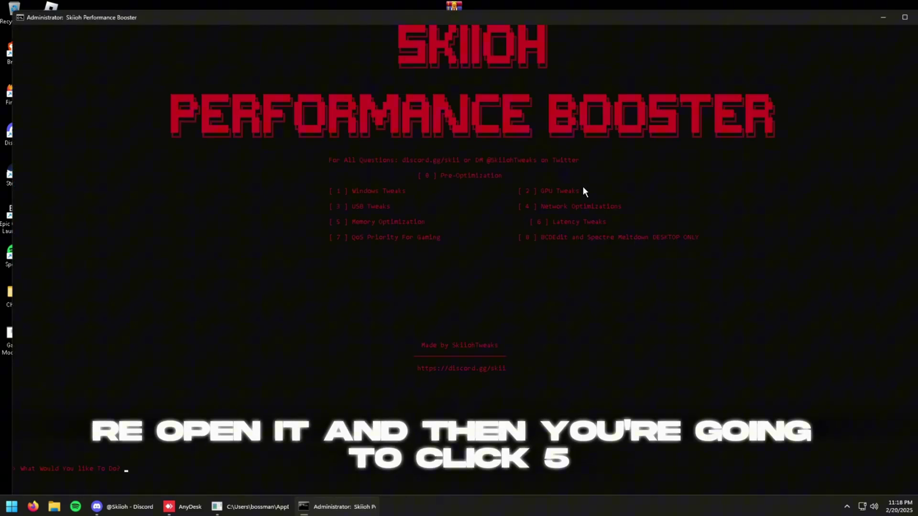
key("Return")
Step: Look up the installed RAM in Task Manager and enter 32 as the amount for the memory optimization
key("ctrl+shift+Escape")
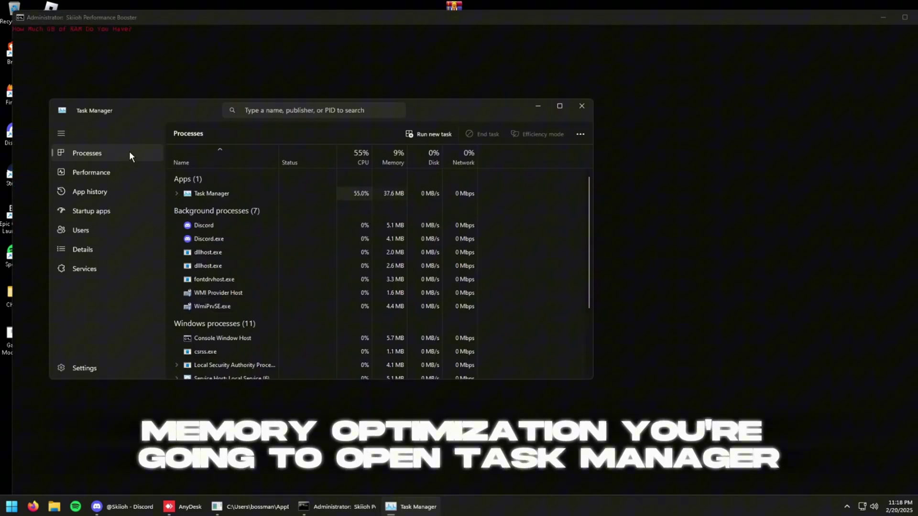
left_click(72, 174)
left_click(220, 188)
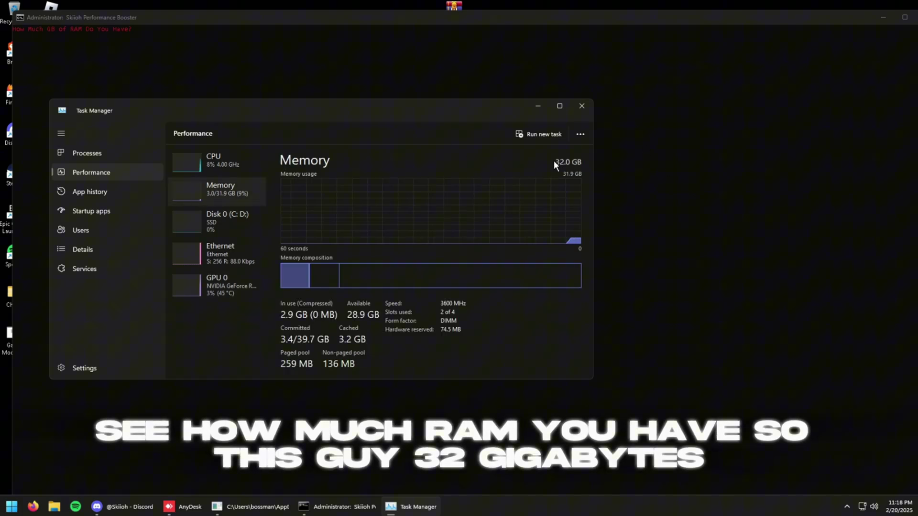
left_click(587, 110)
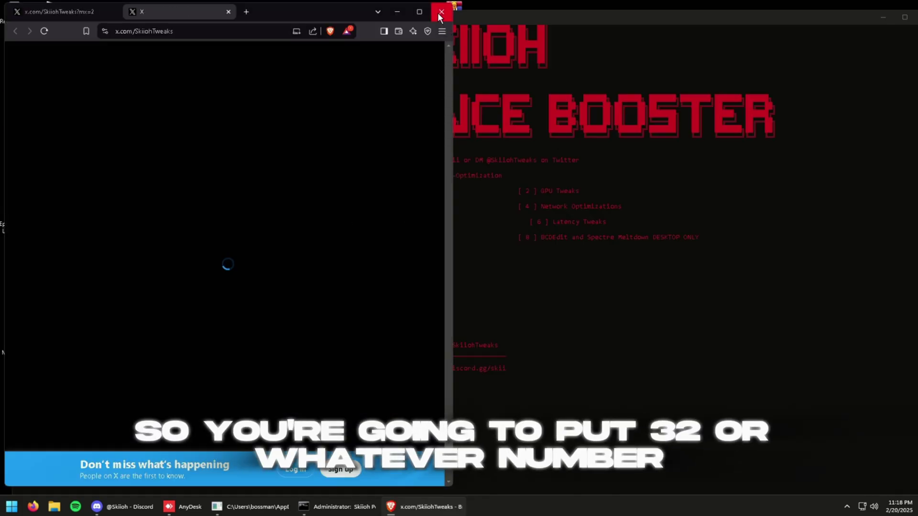
Step: Close all opened browser tabs and run Latency Tweaks with option 6, closing the browser window that opens again
left_click(440, 13)
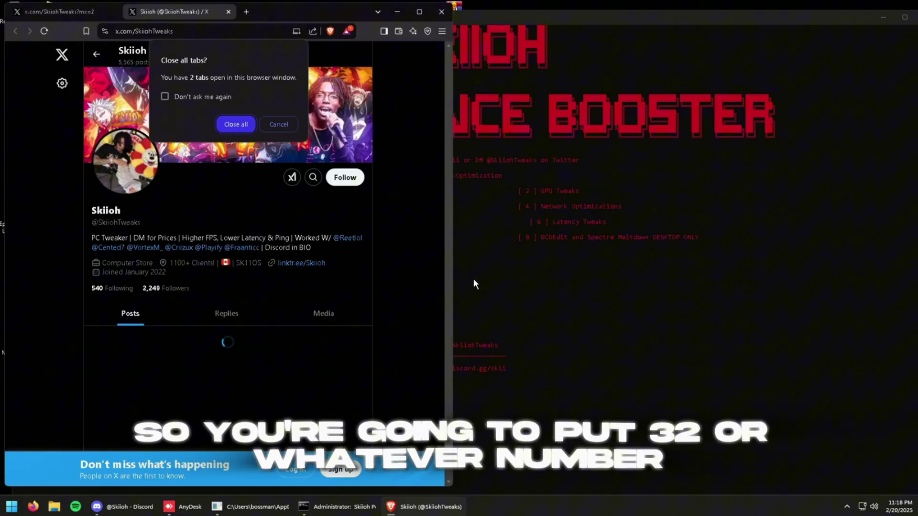
left_click(236, 124)
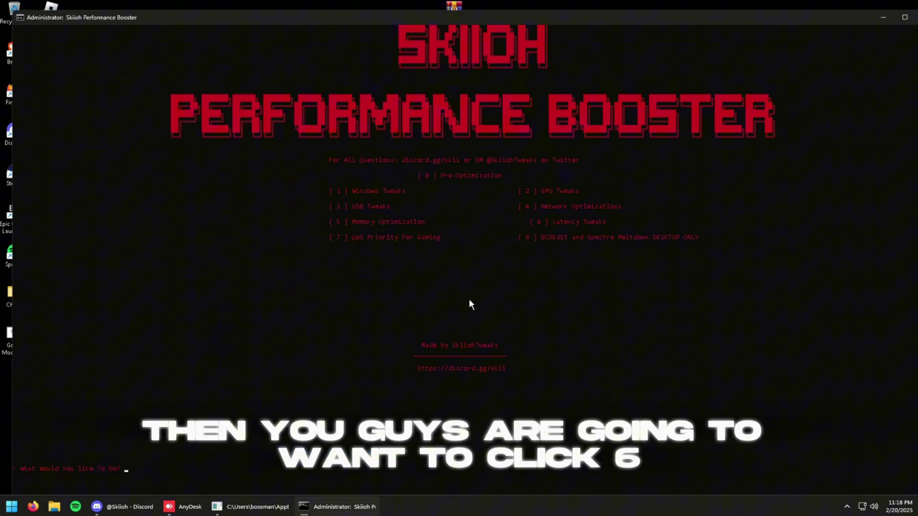
key("Return")
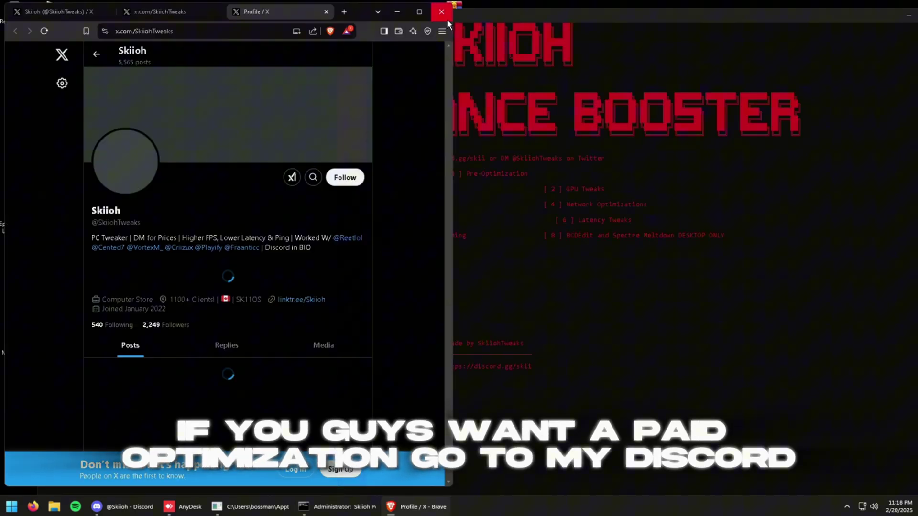
left_click(441, 12)
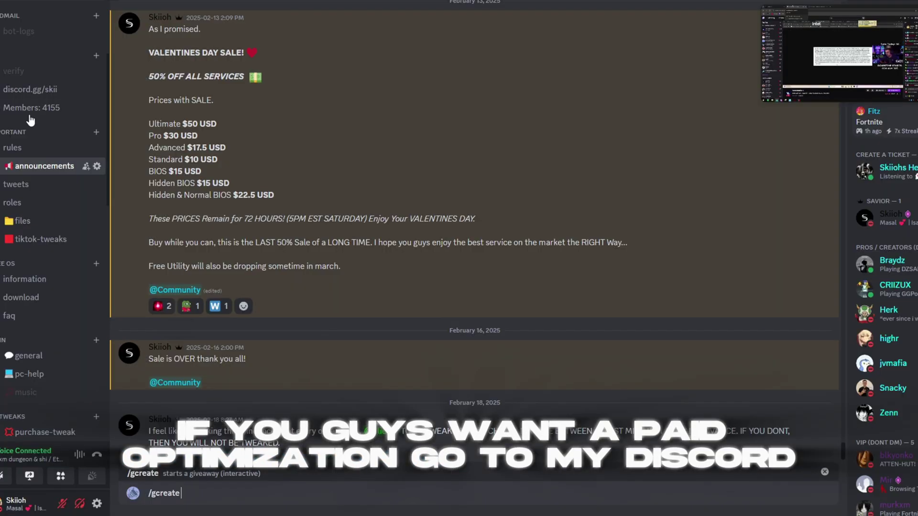
Step: Switch to Discord, look through the Skiioh server's channel list and open the files channel
scroll(30, 150, "up", 3)
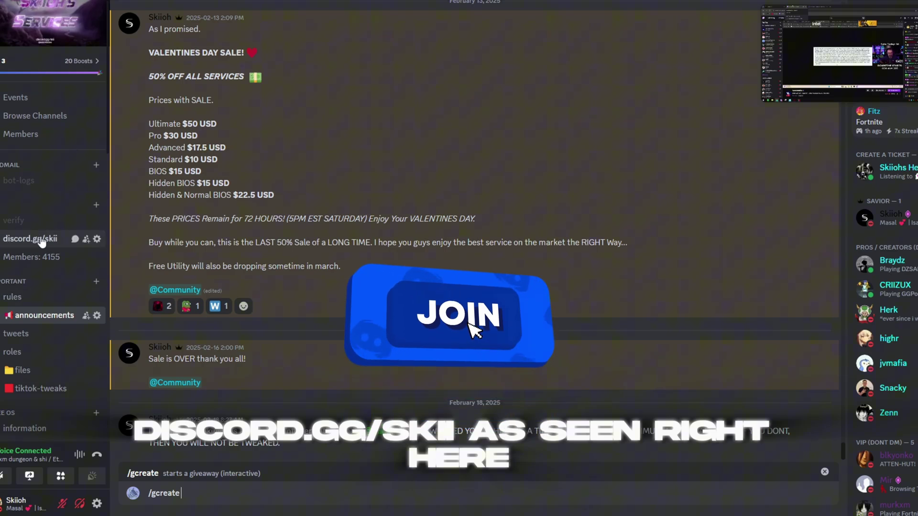
scroll(243, 288, "up", 10)
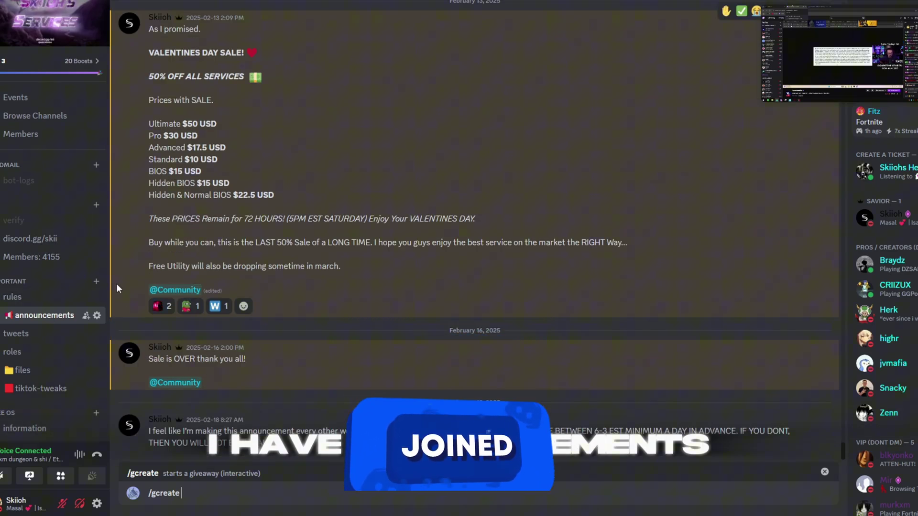
scroll(229, 289, "down", 10)
scroll(40, 311, "down", 3)
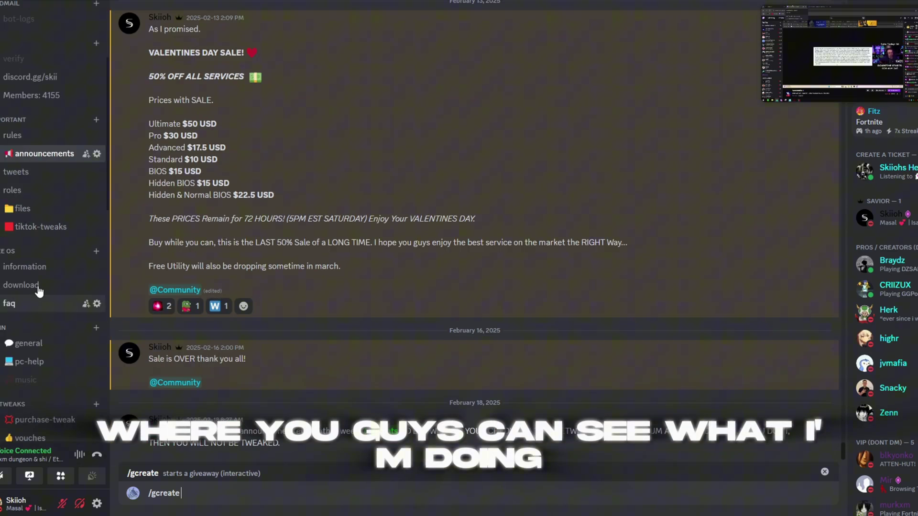
left_click(39, 225)
left_click(40, 209)
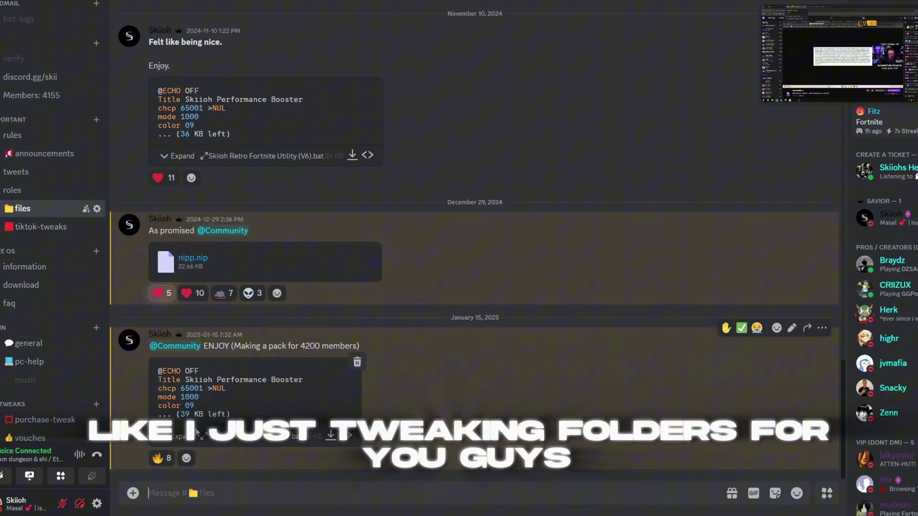
Step: Look through the Skiioh server's booster-tweaks and vouches channels, returning to the utility files shared in booster-tweaks
scroll(66, 381, "down", 3)
left_click(44, 294)
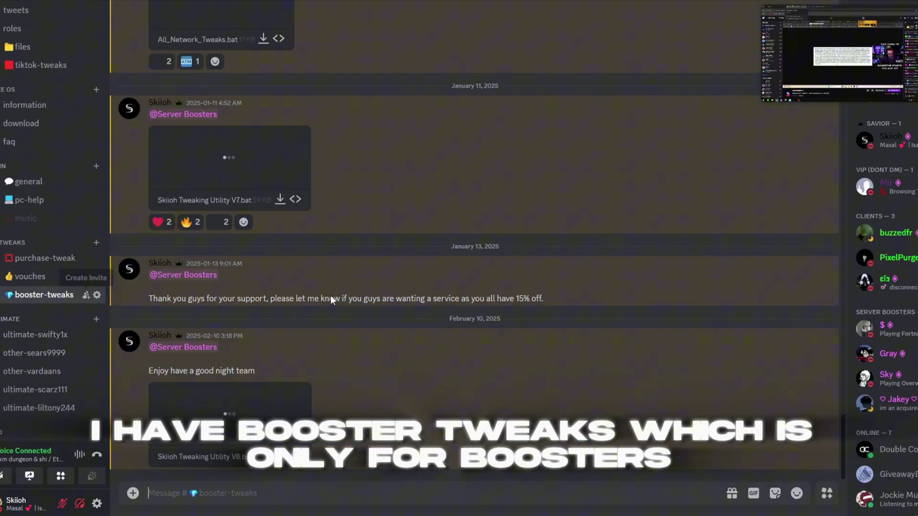
left_click(52, 278)
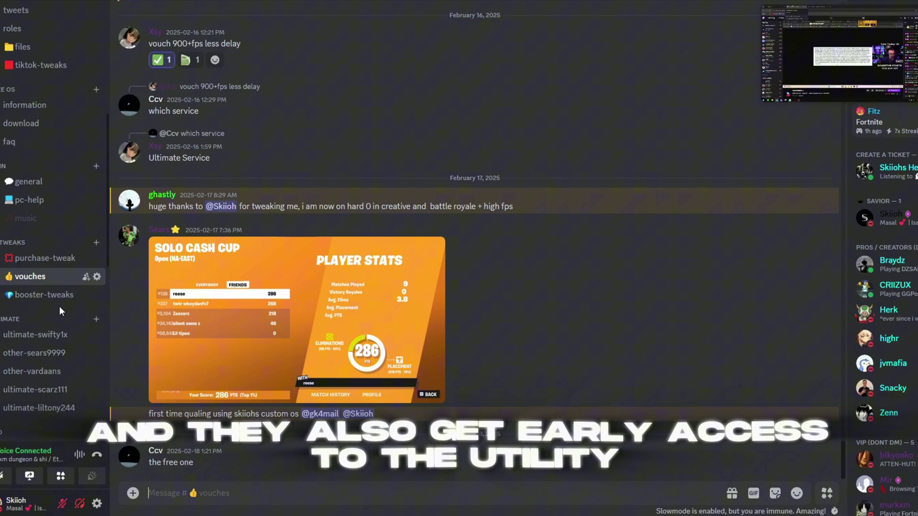
left_click(59, 297)
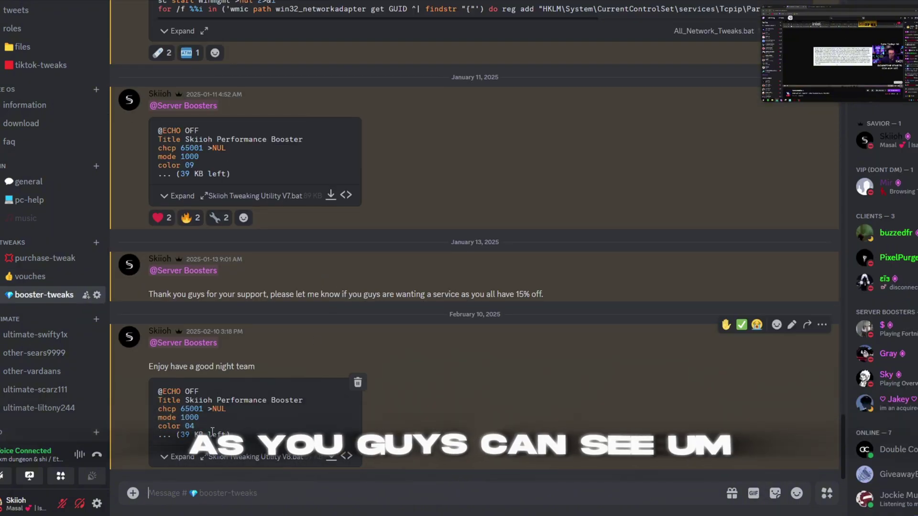
Step: Open the purchase-tweak channel and look over the main service packages and their prices
left_click(59, 267)
scroll(430, 336, "up", 10)
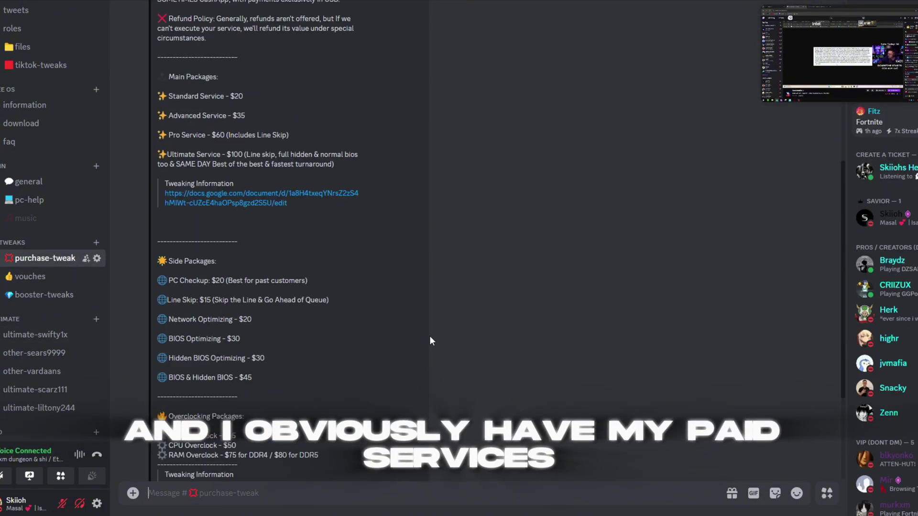
scroll(411, 326, "down", 3)
left_click_drag(328, 329, 197, 259)
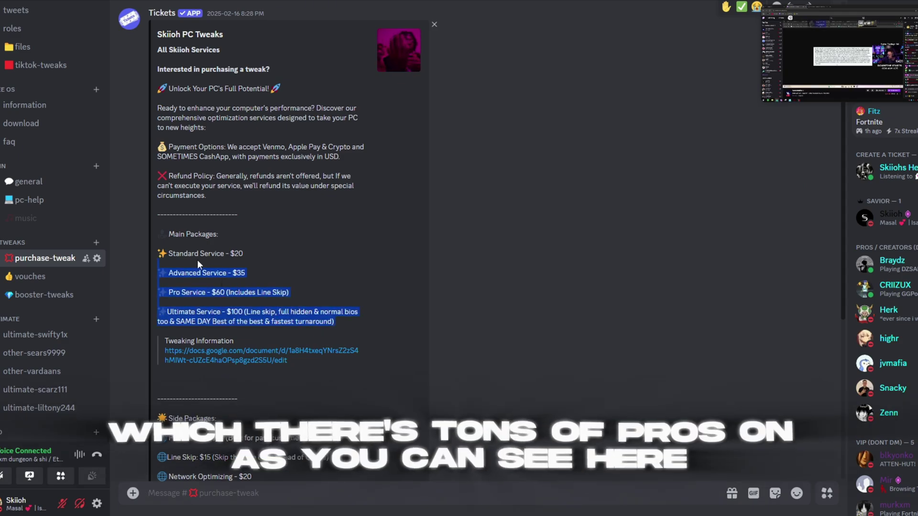
Step: Open the linked Tweaking Information document and read through the client list, service description, side packages and overclocking packages
left_click(235, 366)
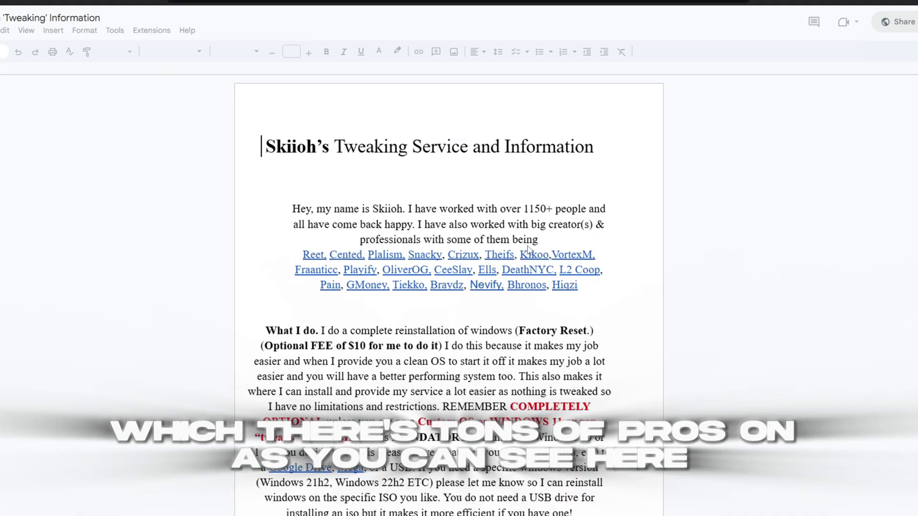
scroll(483, 273, "down", 2)
left_click_drag(294, 132, 602, 190)
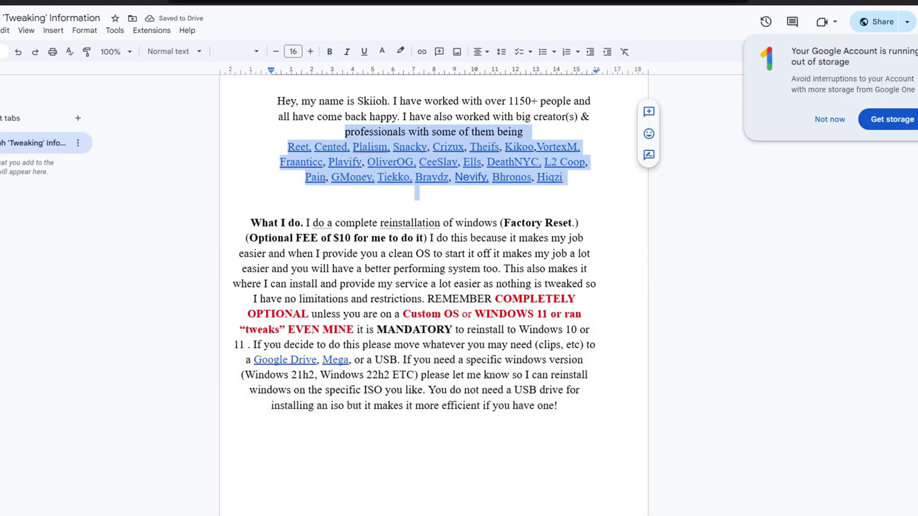
scroll(433, 287, "down", 20)
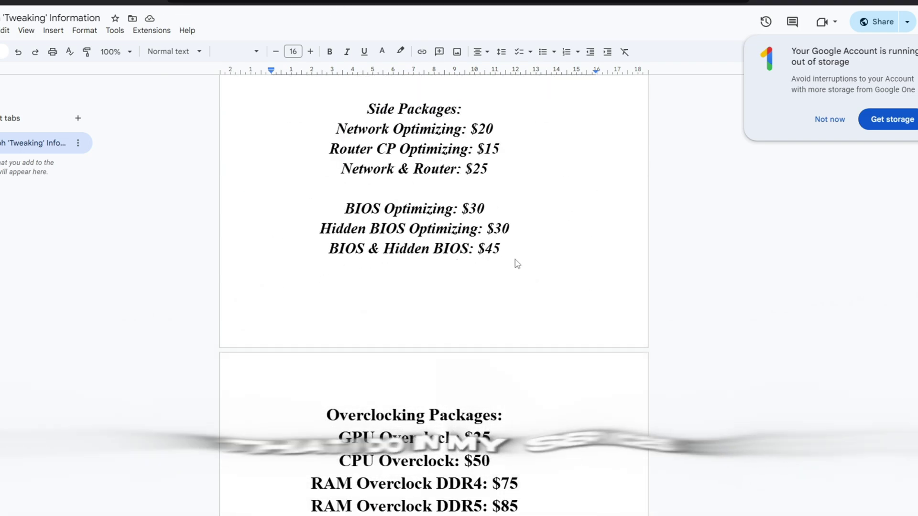
scroll(514, 262, "down", 3)
left_click_drag(560, 378, 415, 264)
scroll(306, 282, "down", 6)
scroll(373, 299, "up", 11)
left_click_drag(523, 367, 411, 95)
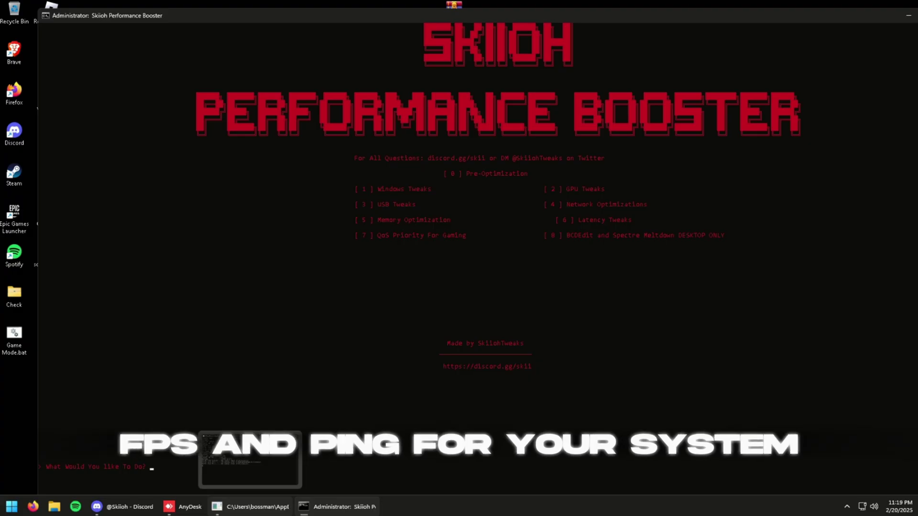
Step: Run QoS Priority For Gaming in the performance booster with option 7
type("0")
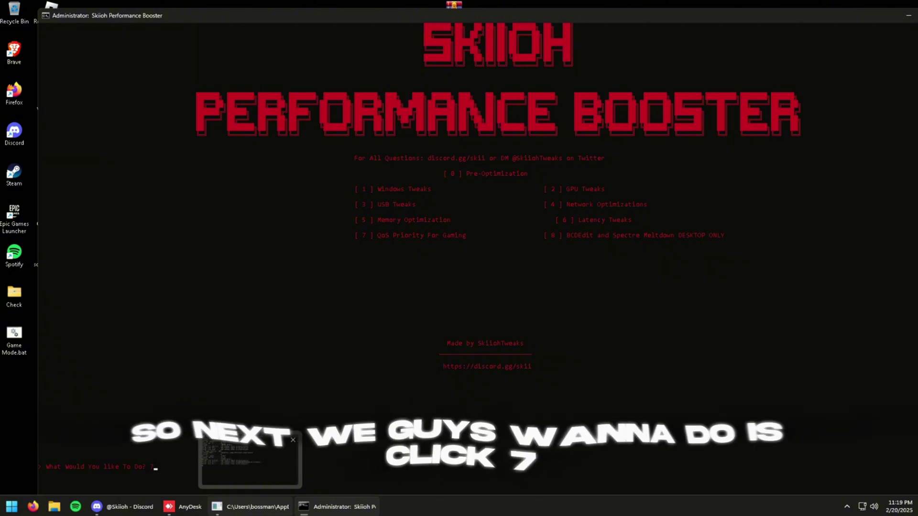
type("7")
key("Return")
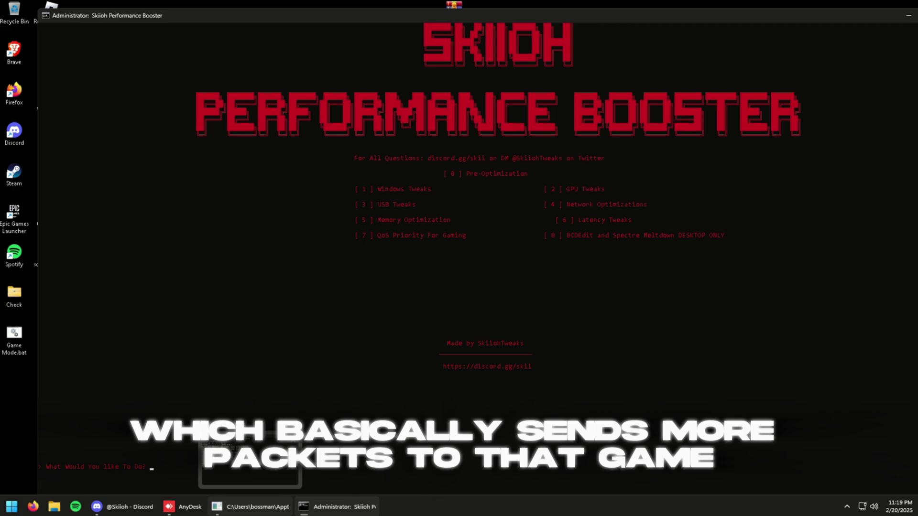
Step: Run the BCDEdit and Spectre Meltdown tweaks with option 8 and answer yes to applying the BCD tweaks
type("8")
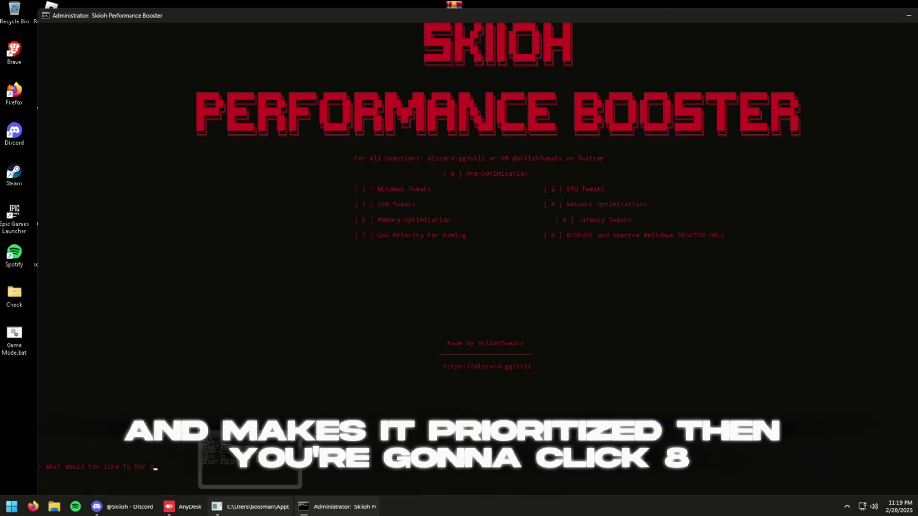
key("Return")
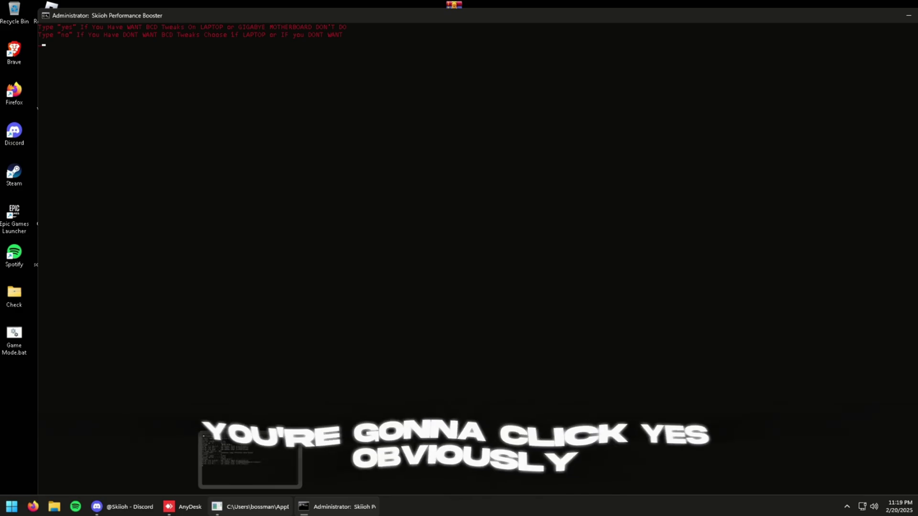
type("yes")
key("Return")
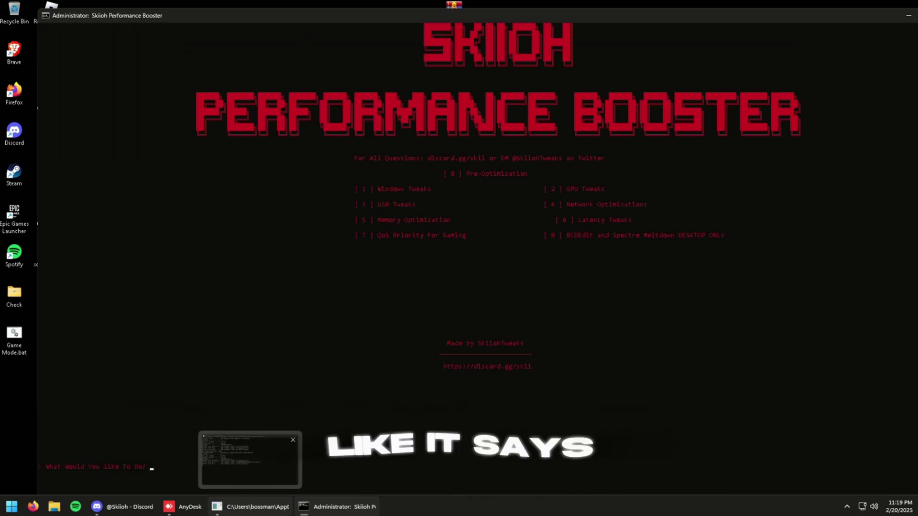
Step: Close the performance booster and permanently remove Skiioh Tweaking Utility V8.bat from the desktop by emptying the Recycle Bin
left_click_drag(866, 17, 697, 48)
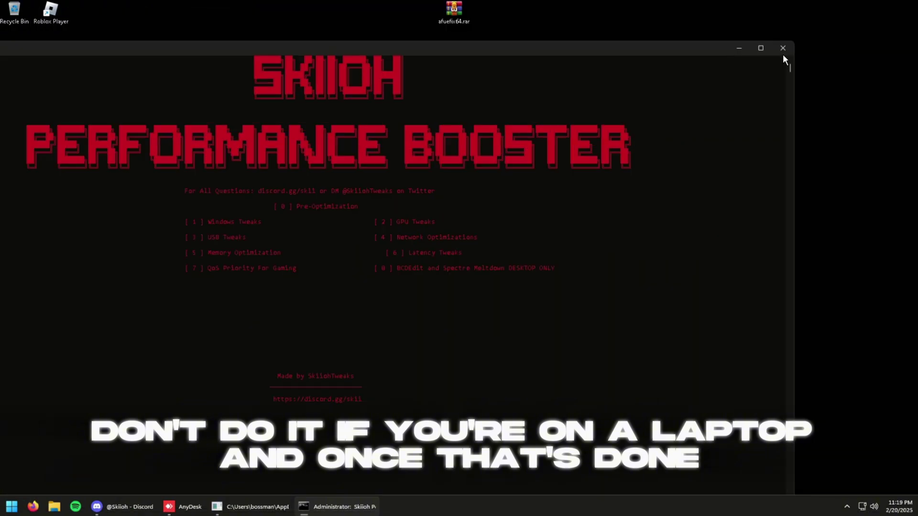
left_click(782, 51)
left_click_drag(474, 161, 21, 16)
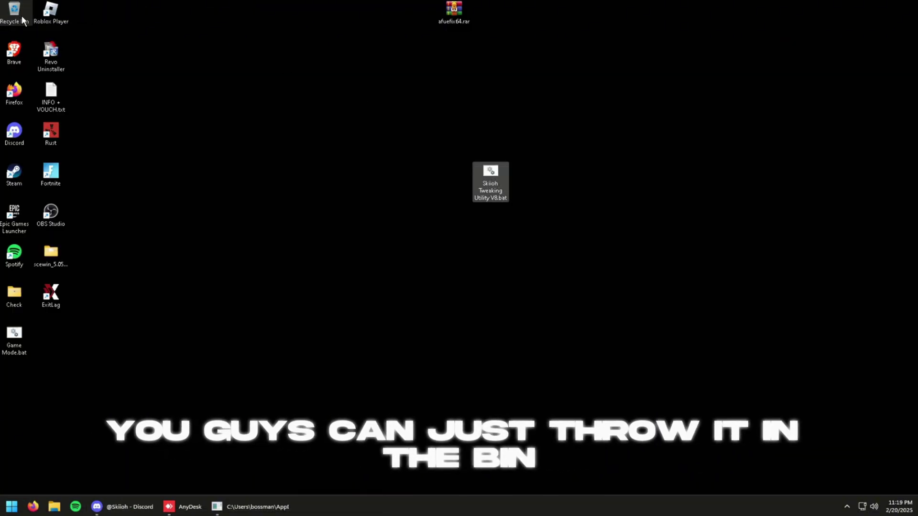
right_click(22, 16)
left_click(49, 41)
left_click(482, 290)
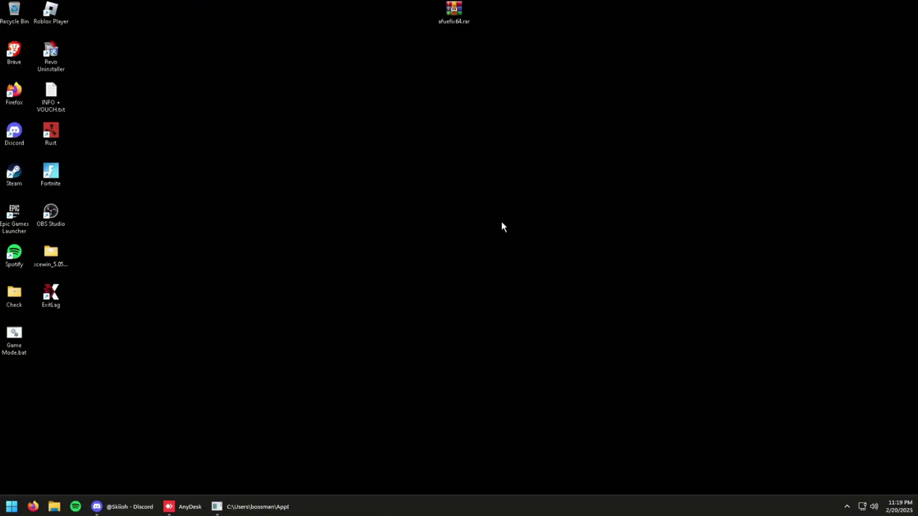
Step: In the NVIDIA Control Panel, set video color adjustments to the NVIDIA settings with dynamic range Full (0-255) and apply
right_click(461, 195)
left_click(537, 290)
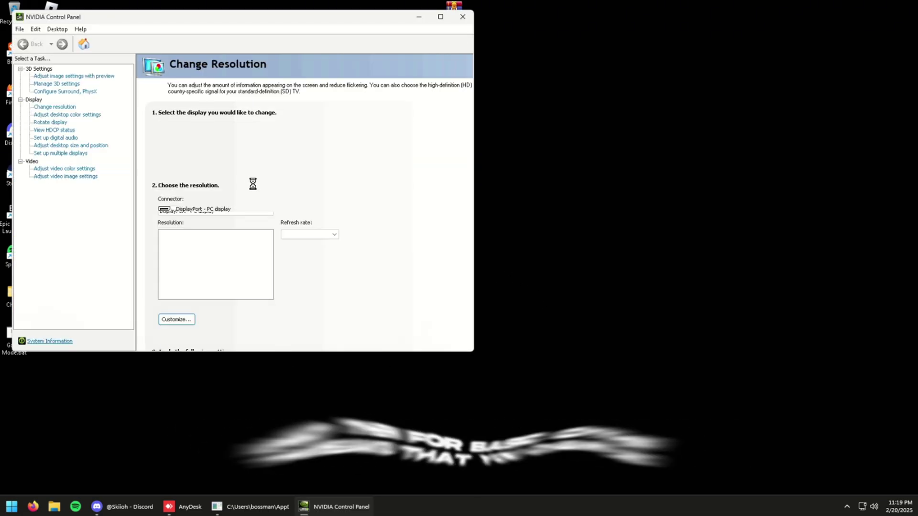
left_click(61, 170)
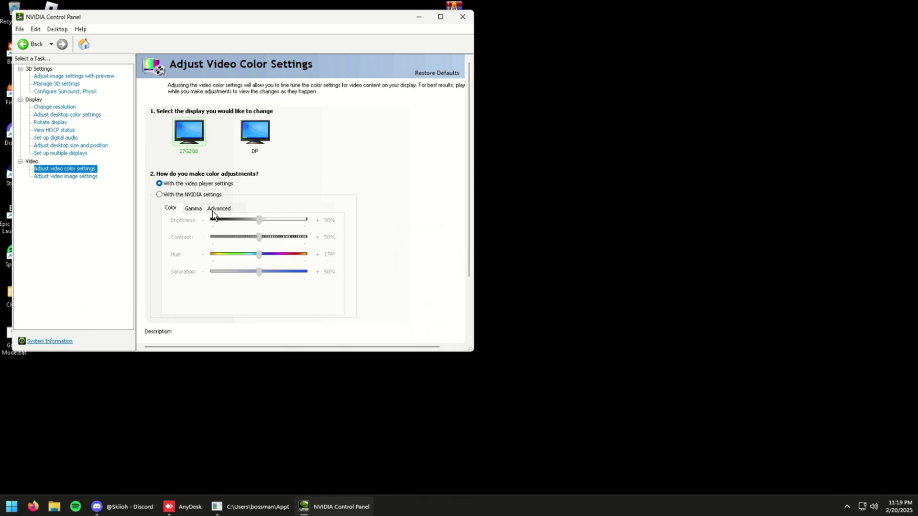
left_click(225, 210)
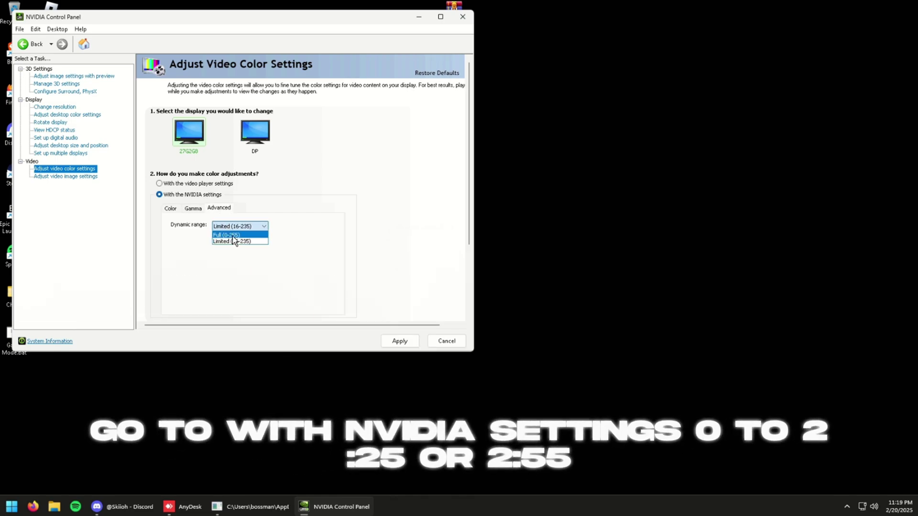
left_click(232, 236)
left_click(391, 342)
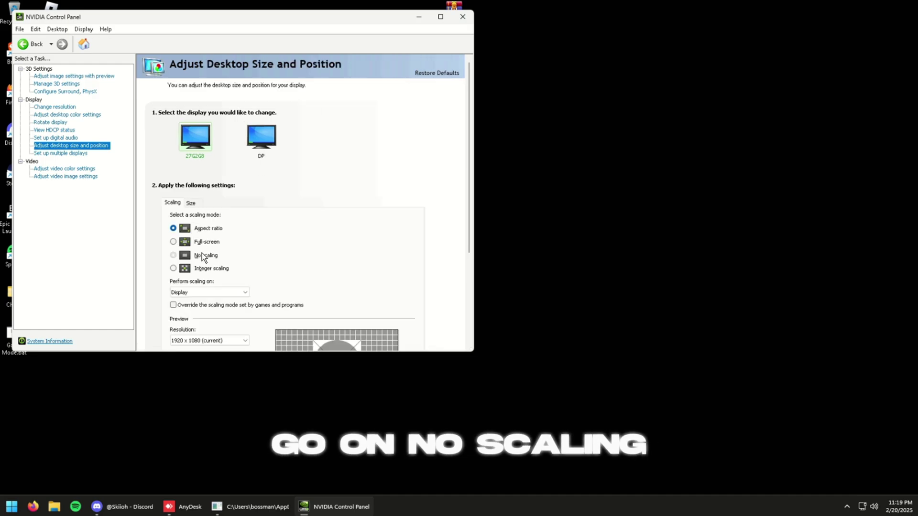
Step: Set the desktop scaling mode to No scaling, keep the changes, and open Manage 3D settings
left_click(203, 255)
left_click(404, 340)
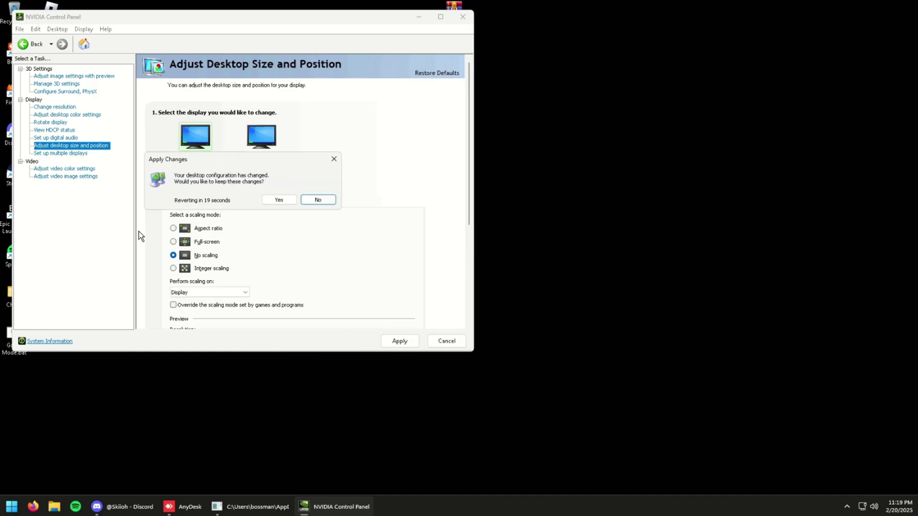
left_click(275, 201)
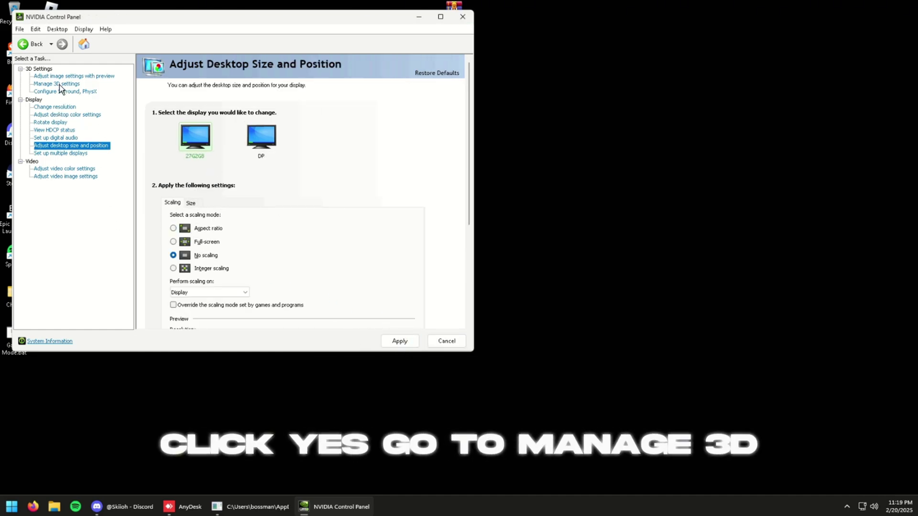
left_click(58, 84)
mouse_move(388, 192)
left_mouse_down()
mouse_move(390, 260)
mouse_move(389, 185)
left_mouse_up()
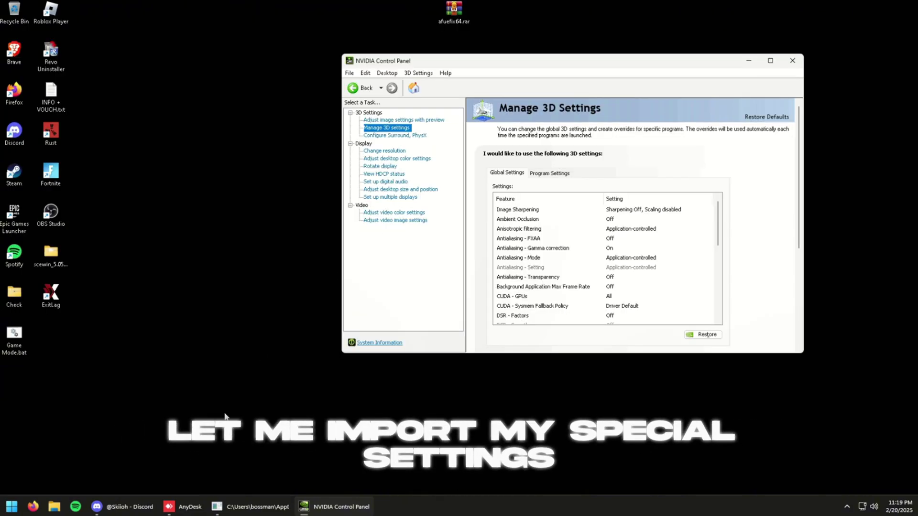
Step: In File Explorer, find the folder { 9 } holding the NVIDIA profile files within Desktop > Services > Ultimate
mouse_move(122, 507)
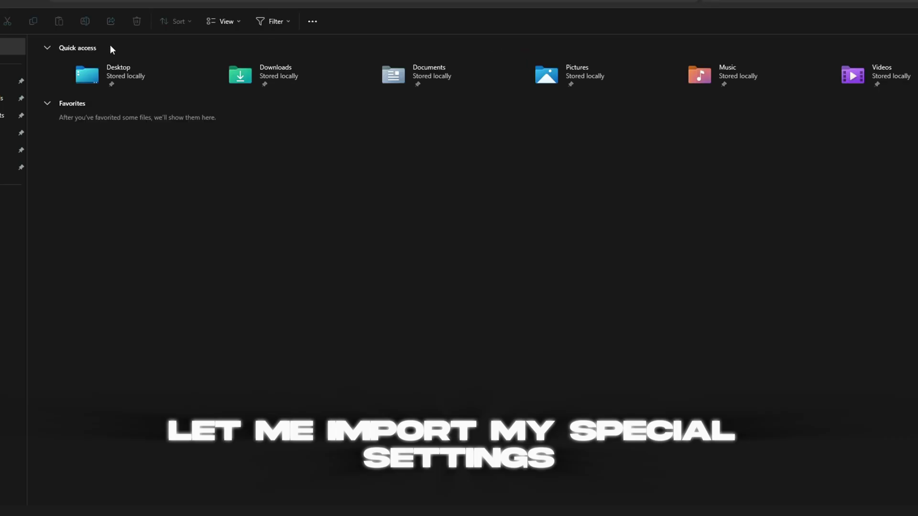
left_click(17, 75)
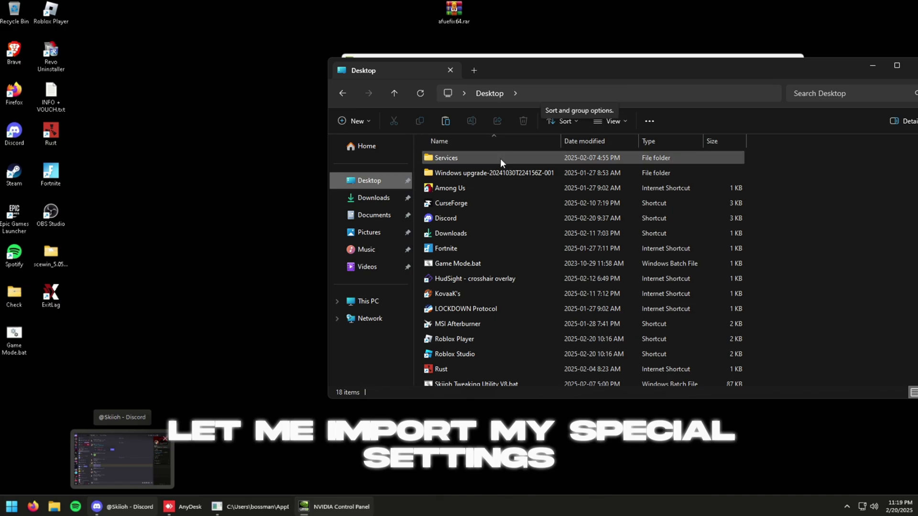
double_click(500, 158)
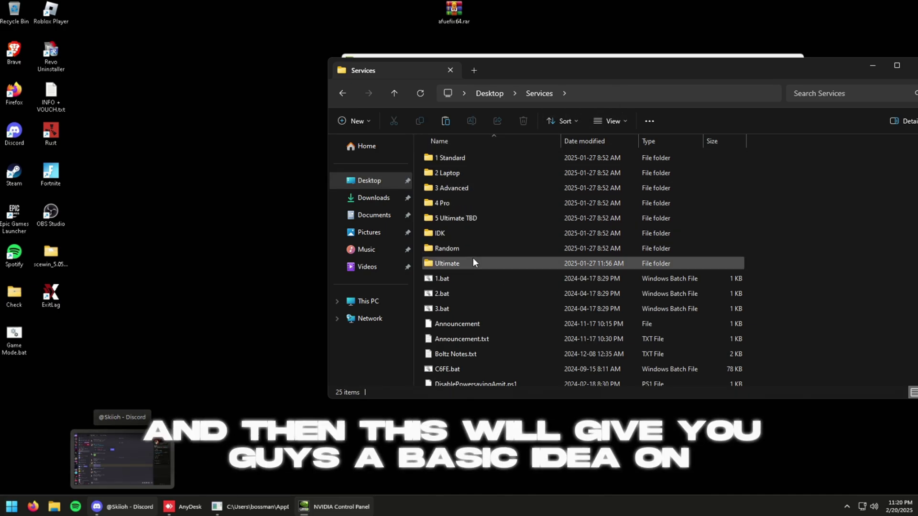
double_click(473, 258)
double_click(480, 217)
key("alt+Left")
double_click(446, 203)
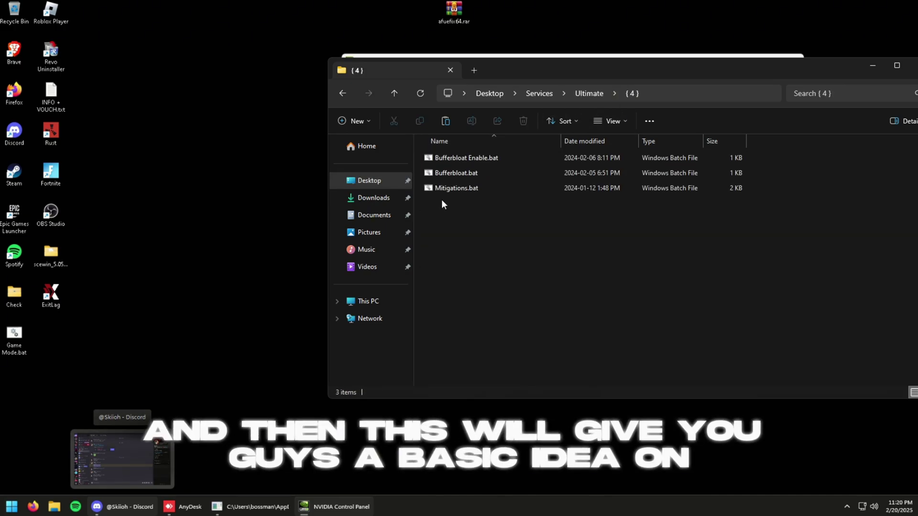
key("alt+Left")
double_click(457, 279)
key("alt+Left")
key("alt+Right")
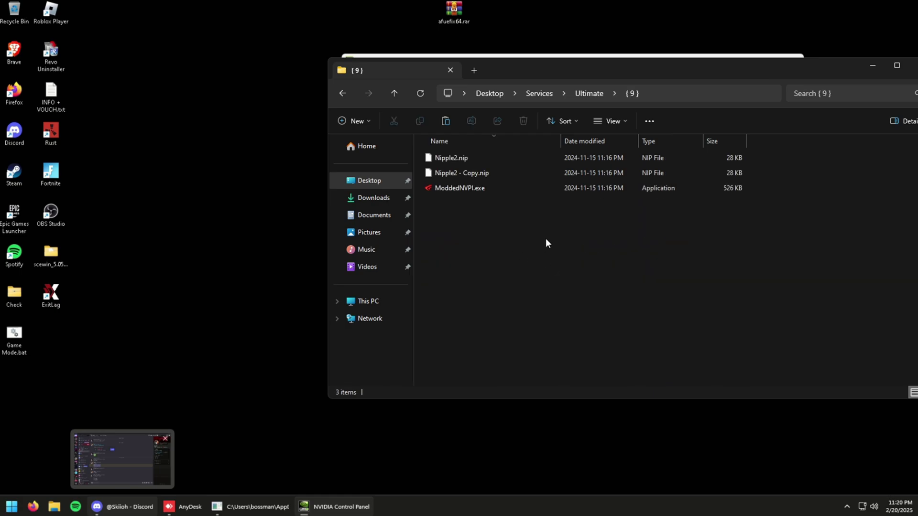
Step: Copy ModdedNVPI.exe and Nipple2.nip from the folder and paste them onto the desktop
left_click(480, 188)
left_click(464, 158, "ctrl")
key("ctrl+c")
left_click_drag(185, 274, 200, 297)
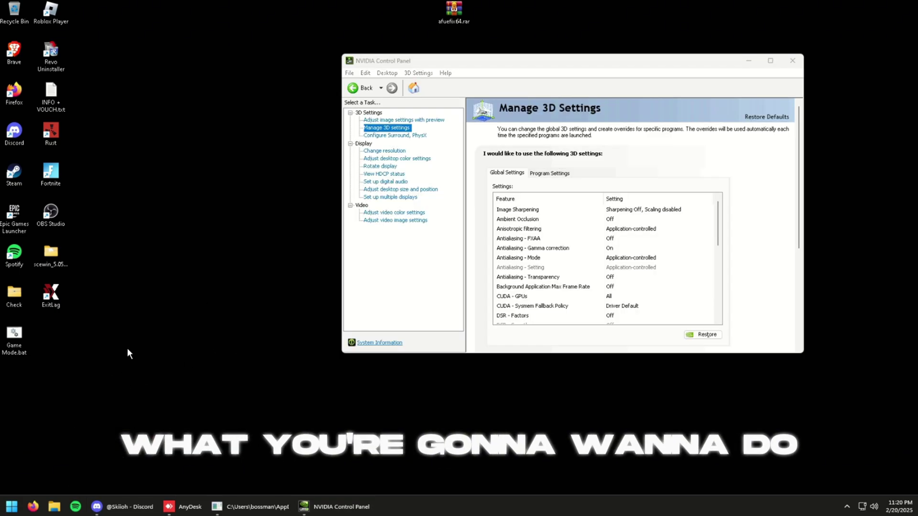
key("ctrl+v")
Step: Close the NVIDIA Control Panel and permanently remove the pasted profile files from the desktop by emptying the Recycle Bin
left_click_drag(50, 293, 11, 10)
left_click(792, 61)
key("Return")
right_click(11, 8)
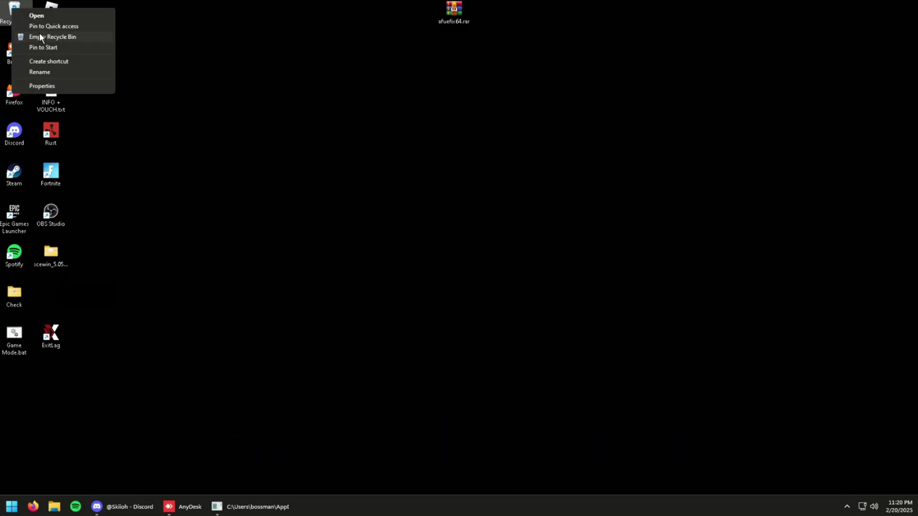
left_click(39, 36)
Step: Reopen the NVIDIA Control Panel, review the full list of global 3D settings and show the program-specific settings
left_click(508, 260)
right_click(508, 260)
left_click(561, 328)
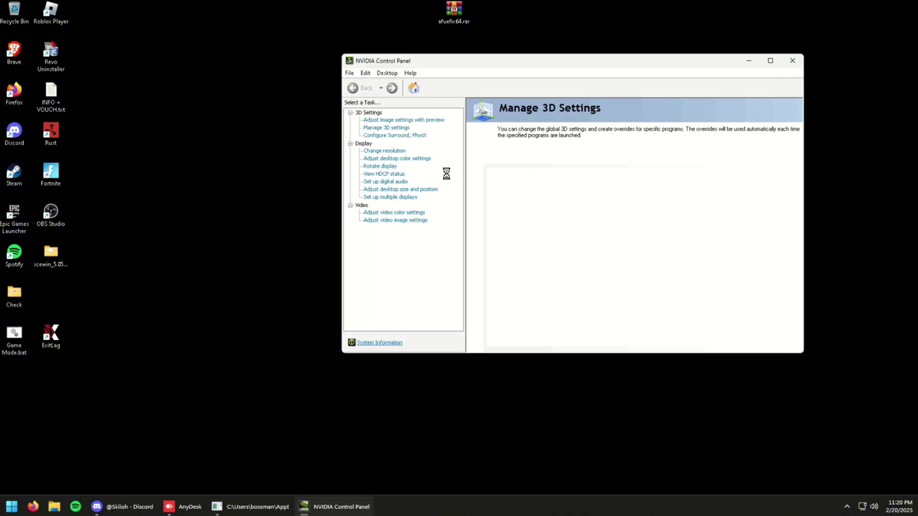
scroll(694, 227, "down", 1)
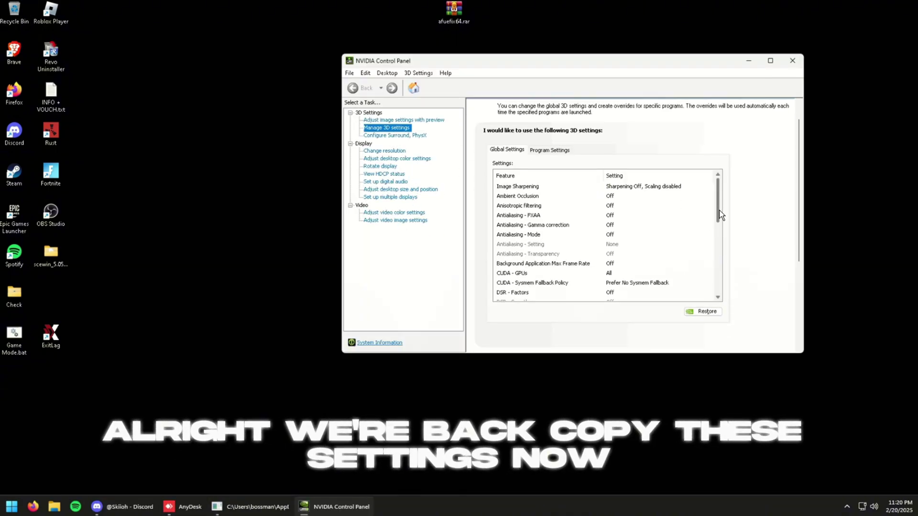
left_click_drag(717, 182, 717, 283)
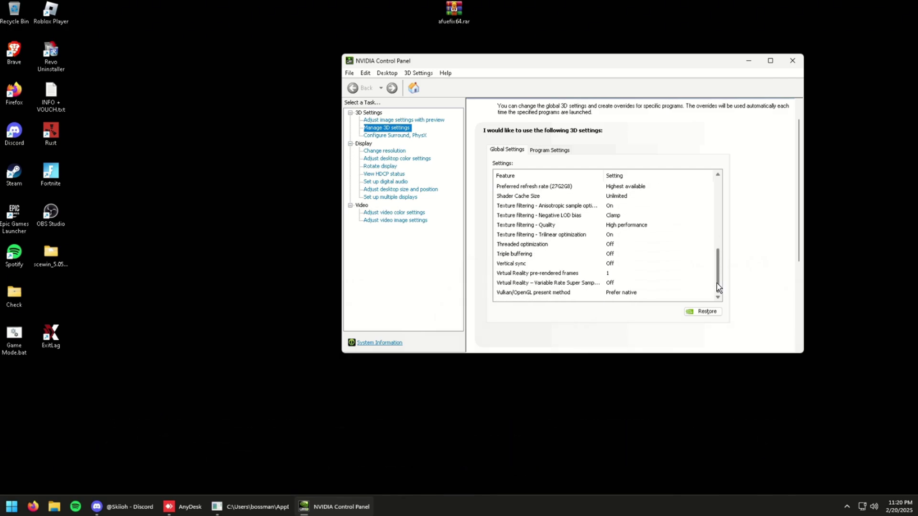
left_click(537, 152)
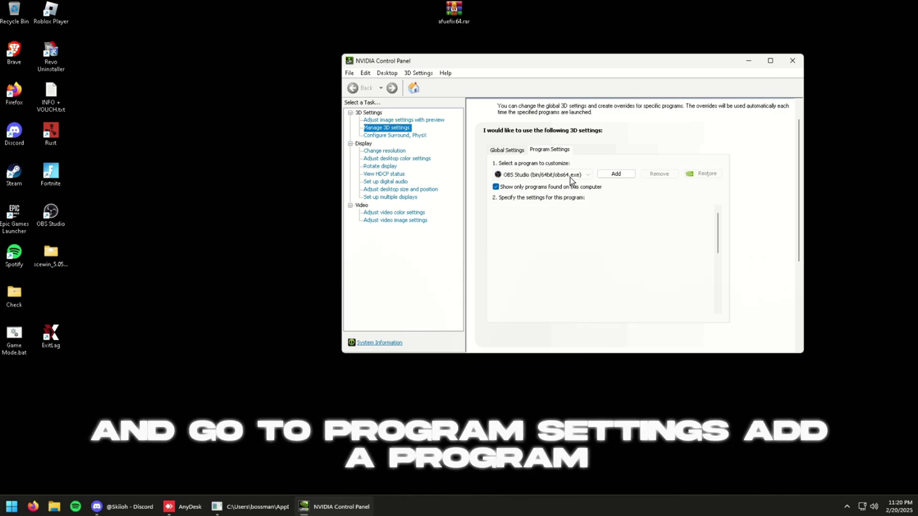
Step: Add FortniteClient-Win64-Shipping.exe from Program Files > Epic Games > Fortnite > FortniteGame > Binaries > Win64 to the program-specific 3D settings
left_click(621, 176)
left_click(660, 298)
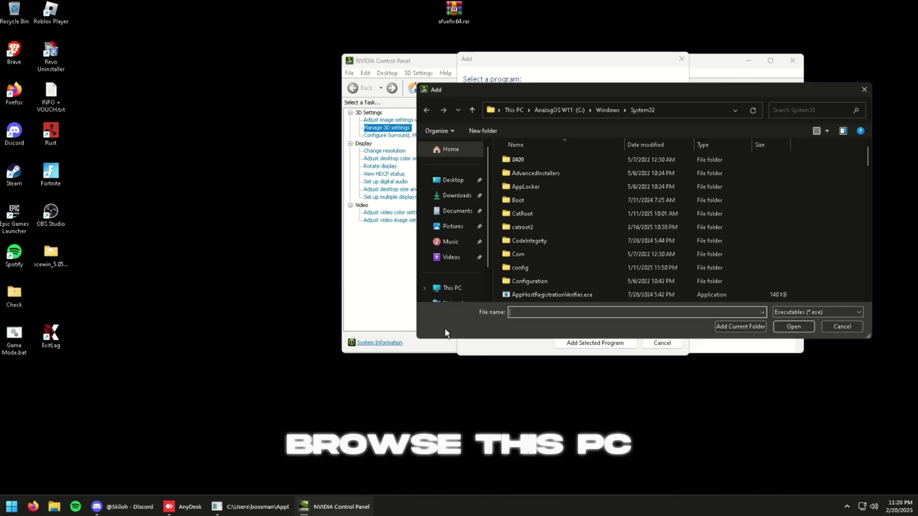
left_click(442, 288)
double_click(541, 166)
double_click(532, 228)
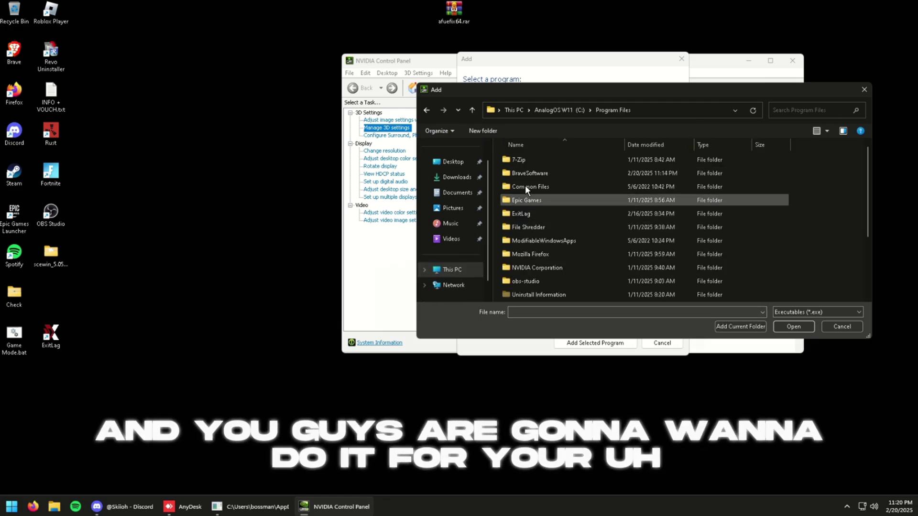
double_click(524, 201)
double_click(517, 162)
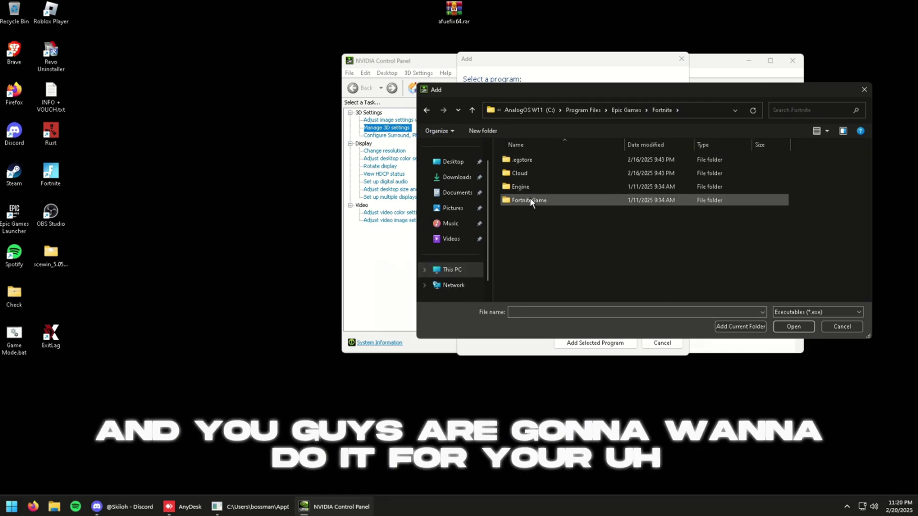
double_click(530, 198)
double_click(517, 160)
double_click(520, 173)
left_click(545, 198)
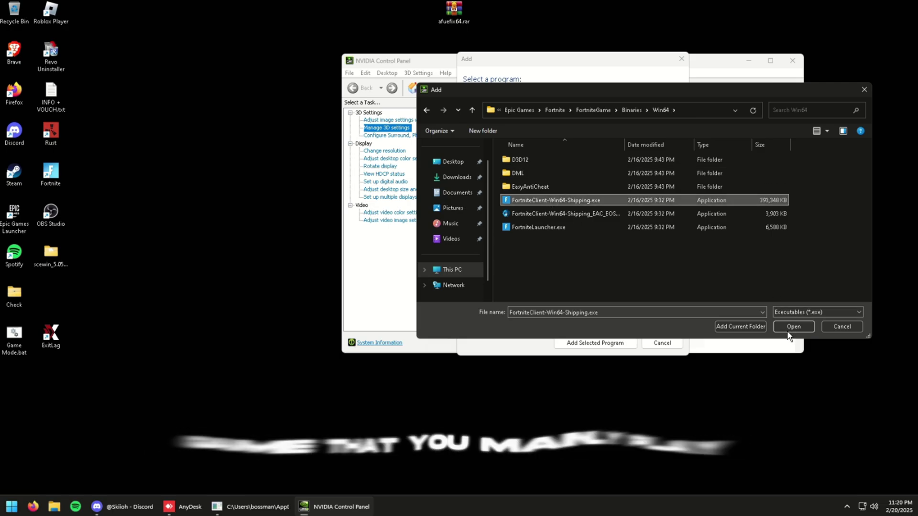
left_click(794, 326)
Step: Turn Image Sharpening off for Fortnite and apply the change
left_click(626, 220)
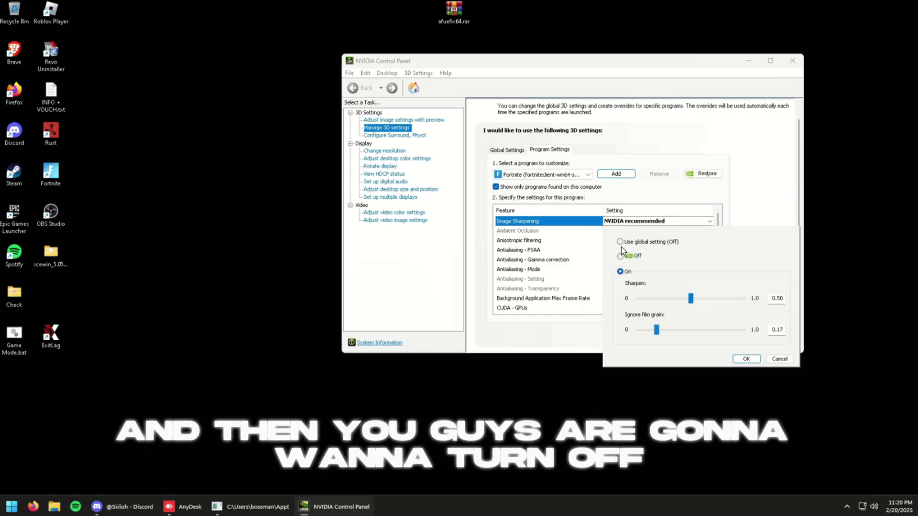
left_click(619, 259)
left_click(736, 360)
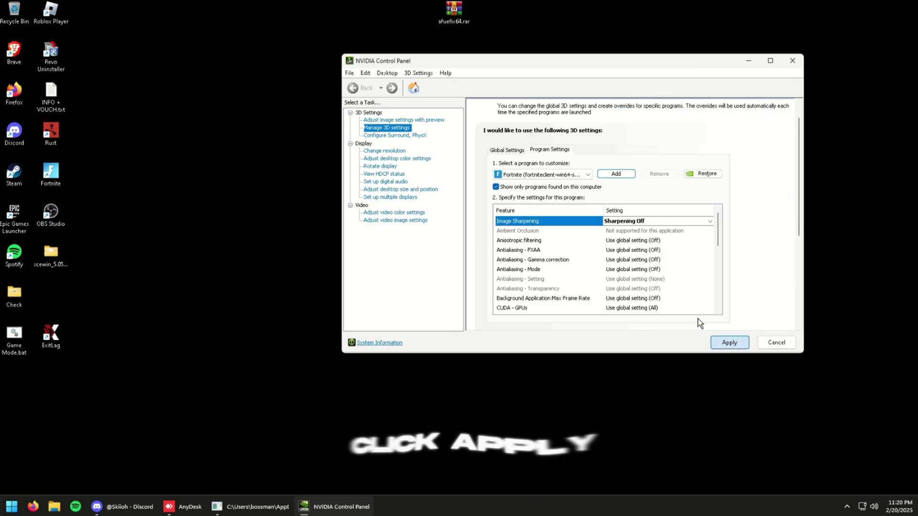
Step: In the image settings with preview, emphasize Performance as the preference and apply it
left_click(426, 120)
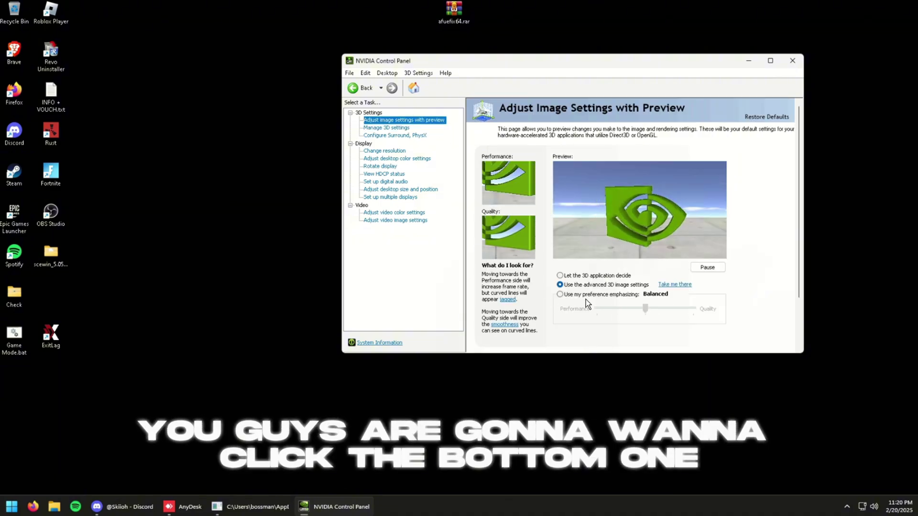
left_click(586, 296)
left_click(618, 310)
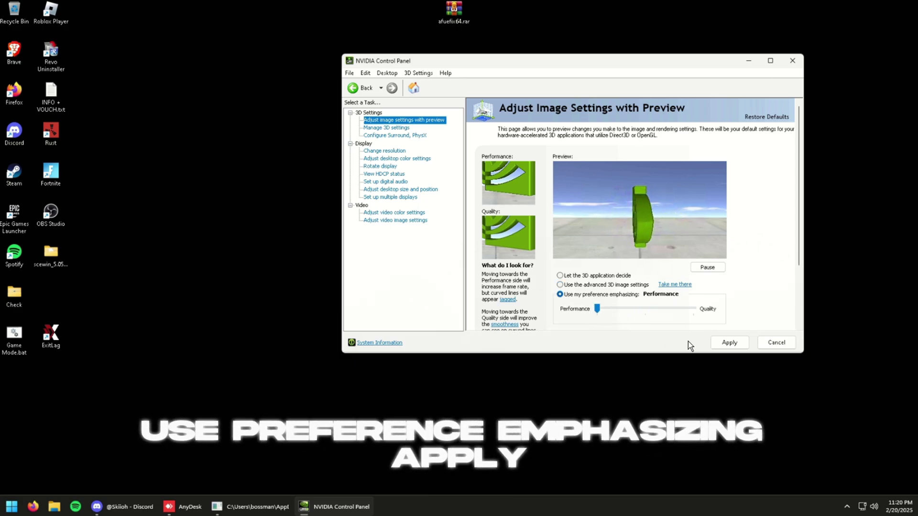
left_click(727, 343)
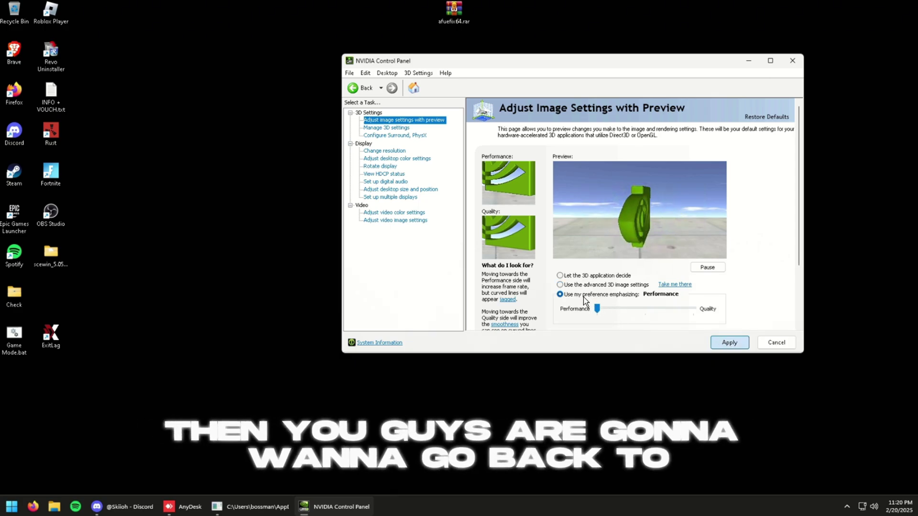
Step: Switch the image settings to use the advanced 3D image settings, apply the change and close the NVIDIA Control Panel
left_click(575, 286)
left_click(729, 343)
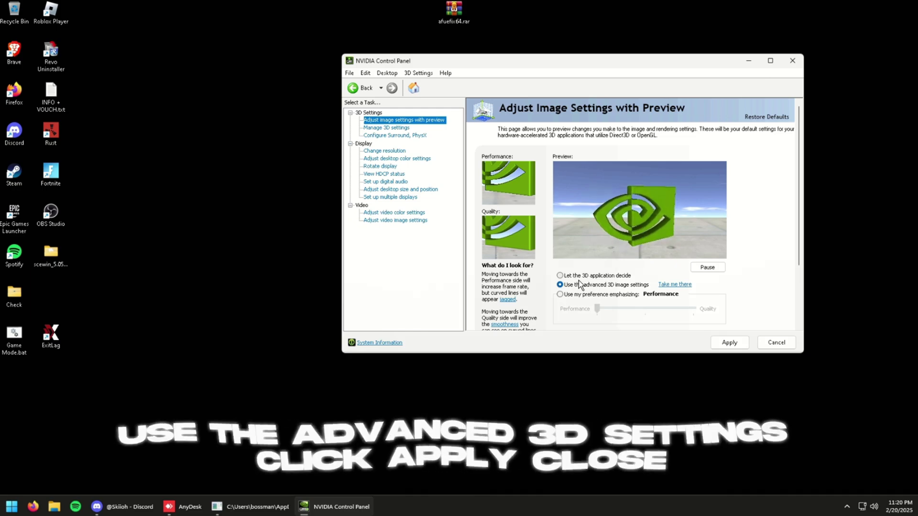
left_click(792, 61)
Step: Restart the computer from the Windows power options
left_click(12, 507)
left_click(276, 473)
left_click(276, 455)
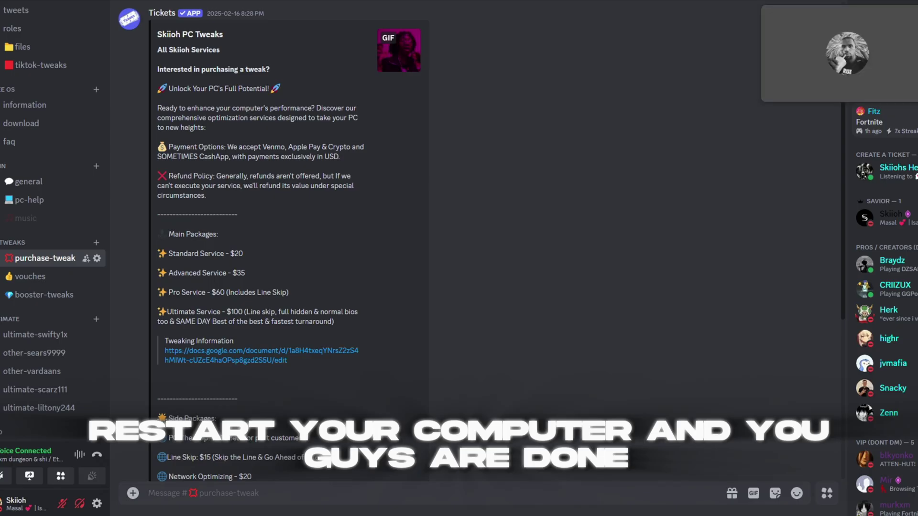
scroll(81, 176, "down", 5)
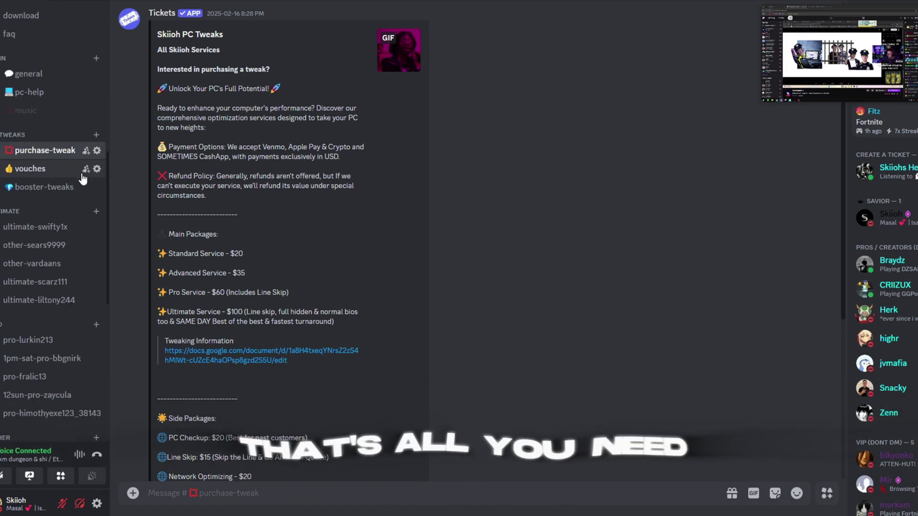